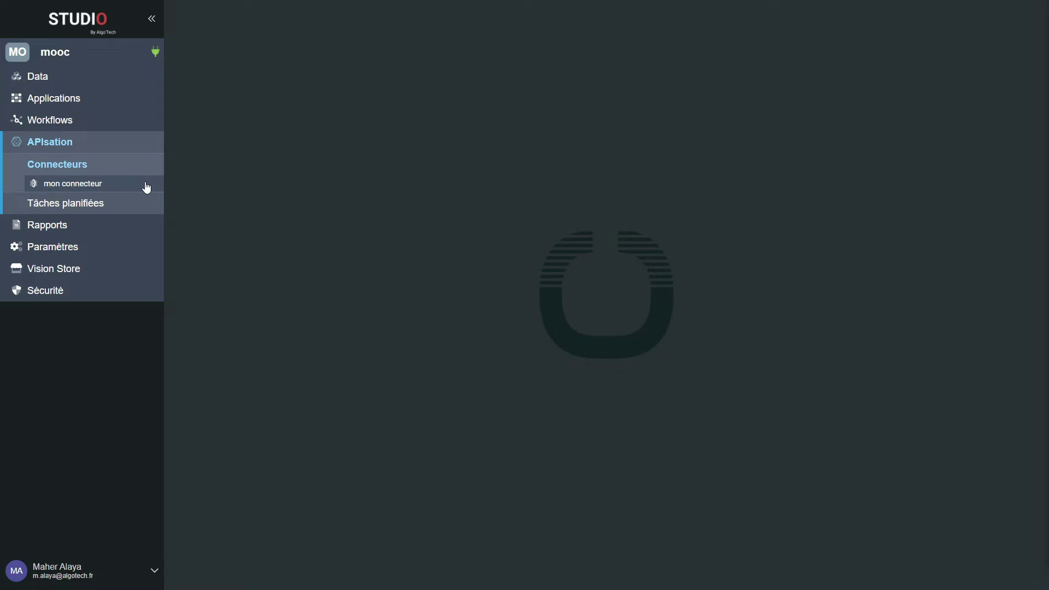
Add a smartflow named "mon premier smartflow" to the connector "mon connecteur"
{"action": "left_click", "coordinate": [147, 186]}
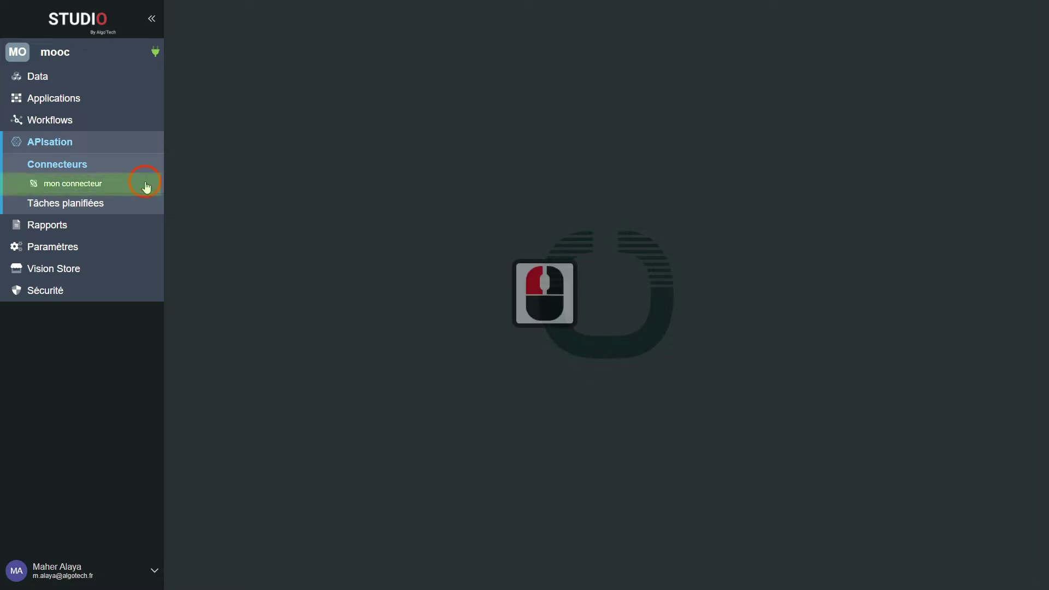
{"action": "right_click", "coordinate": [146, 187]}
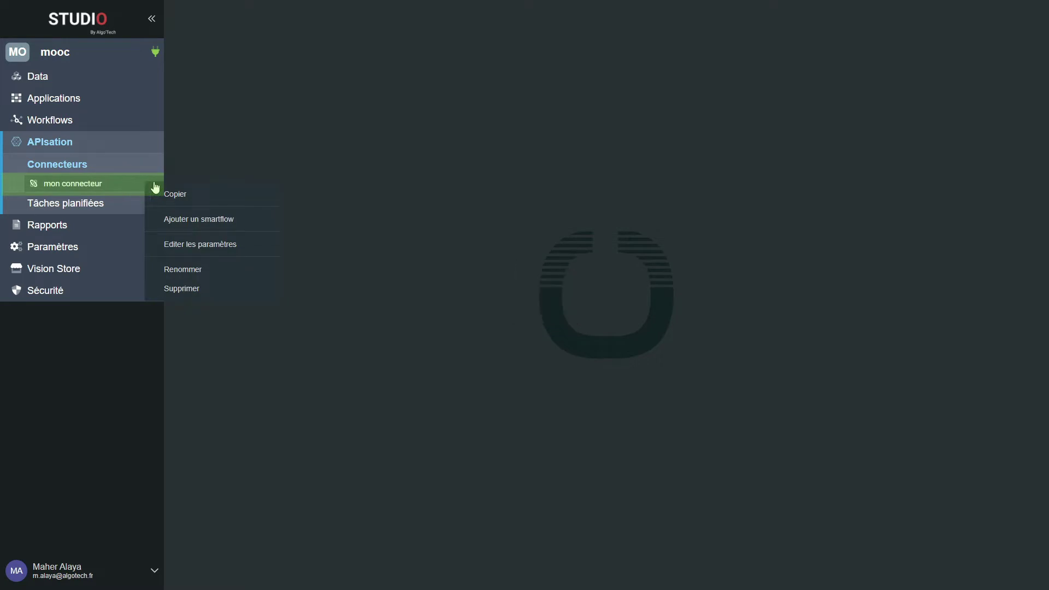
{"action": "left_click", "coordinate": [200, 219]}
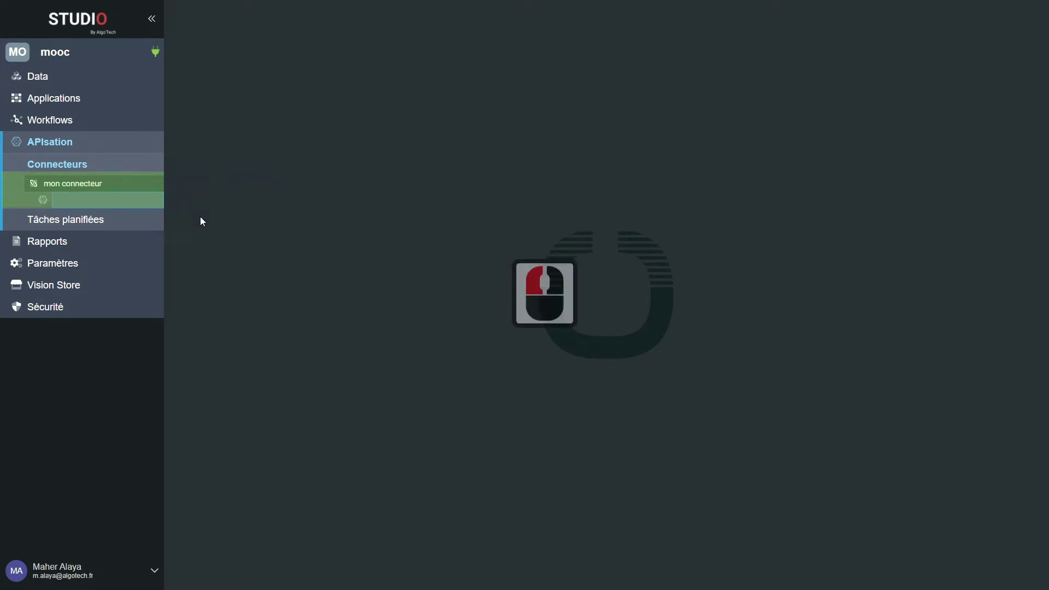
{"action": "type", "text": "mon po"}
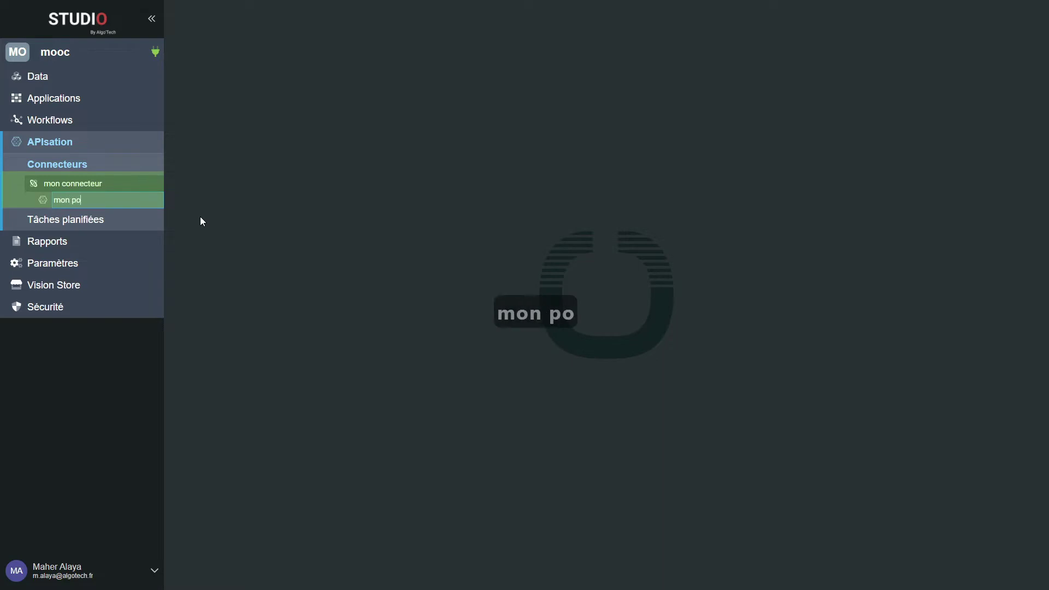
{"action": "type", "text": "remi"}
{"action": "key", "text": "BackSpace"}
{"action": "key", "text": "BackSpace"}
{"action": "key", "text": "BackSpace"}
{"action": "key", "text": "BackSpace"}
{"action": "key", "text": "BackSpace"}
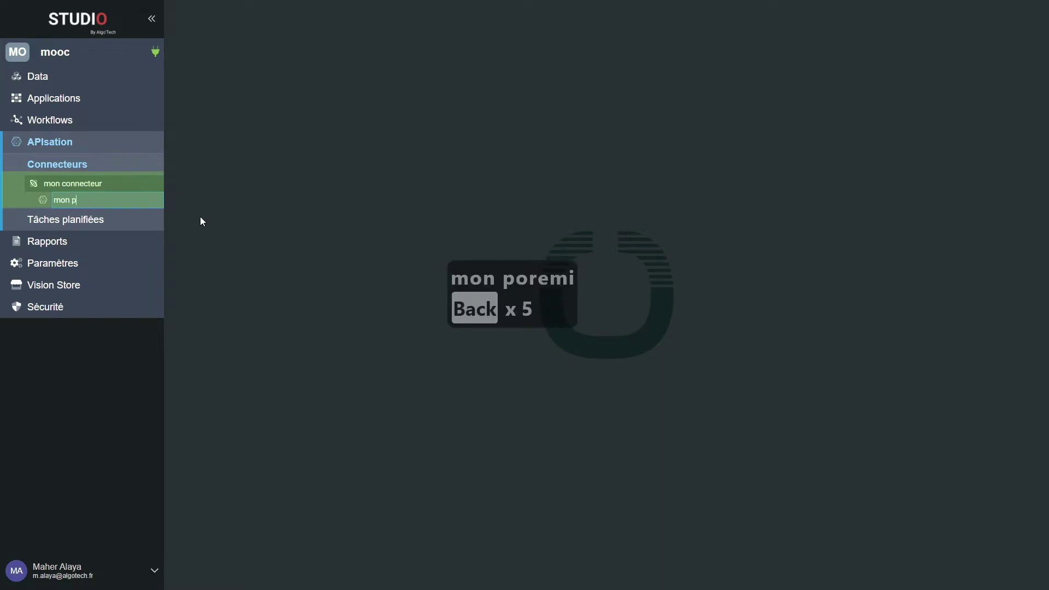
{"action": "type", "text": "remier sm"}
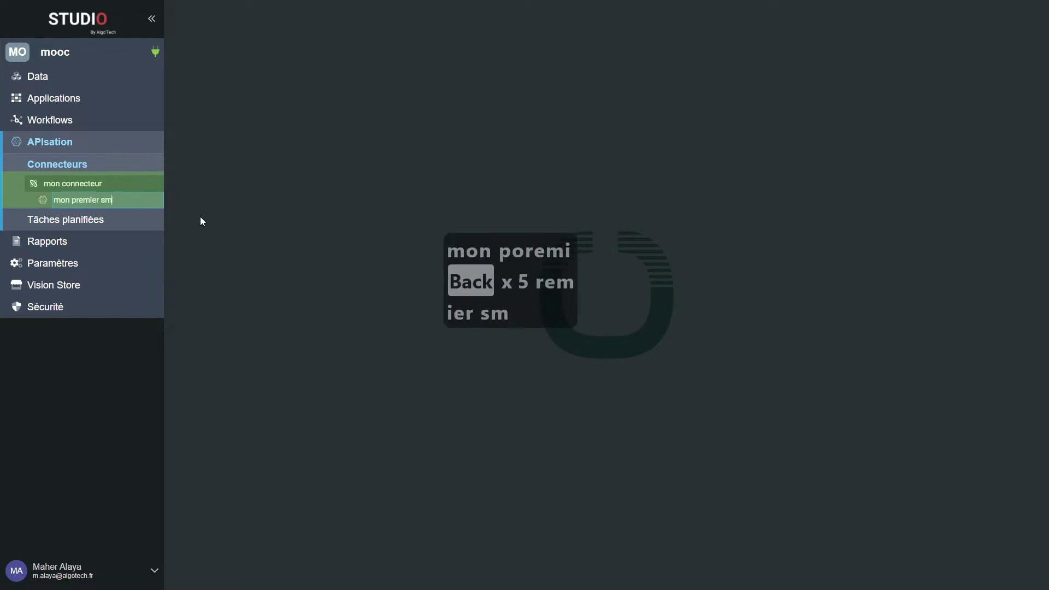
{"action": "type", "text": "artflow"}
{"action": "key", "text": "Return"}
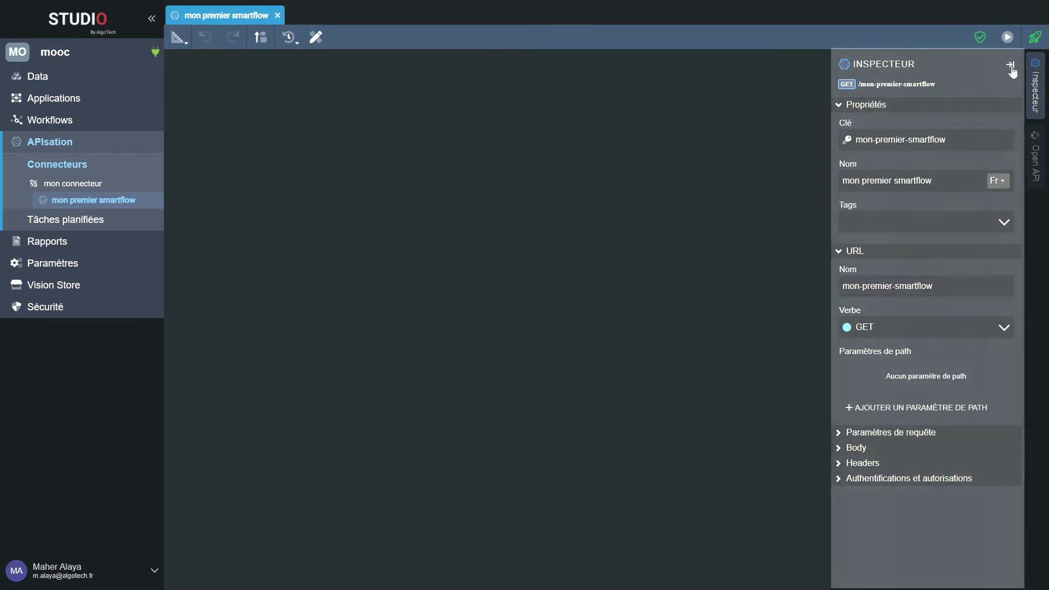
Collapse the inspector and add a DÉPART node and, to its right, a FIN node to the empty canvas
{"action": "left_click", "coordinate": [1009, 65]}
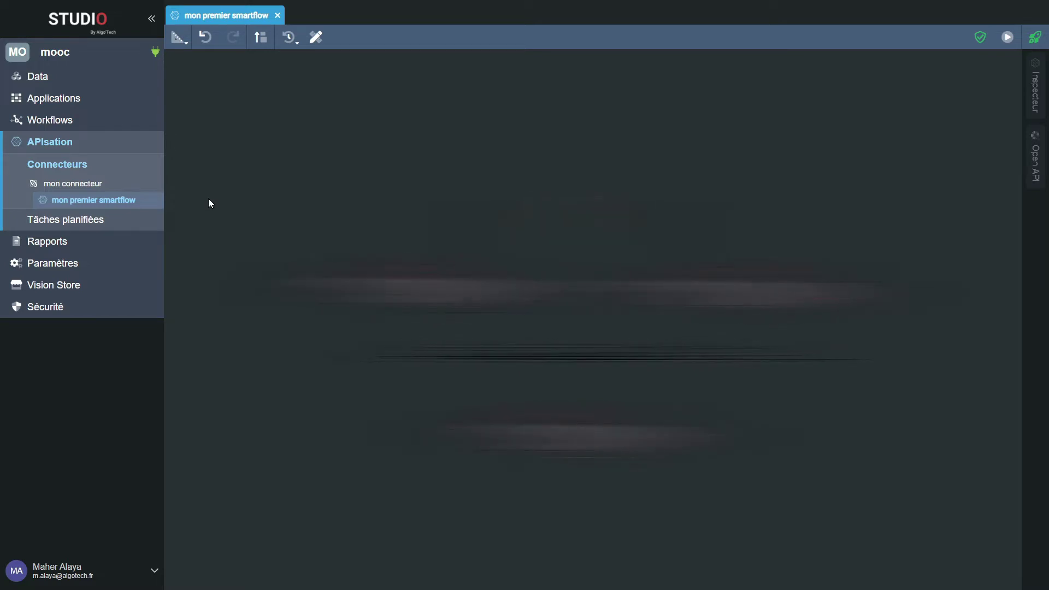
{"action": "right_click", "coordinate": [317, 199]}
{"action": "left_click", "coordinate": [357, 248]}
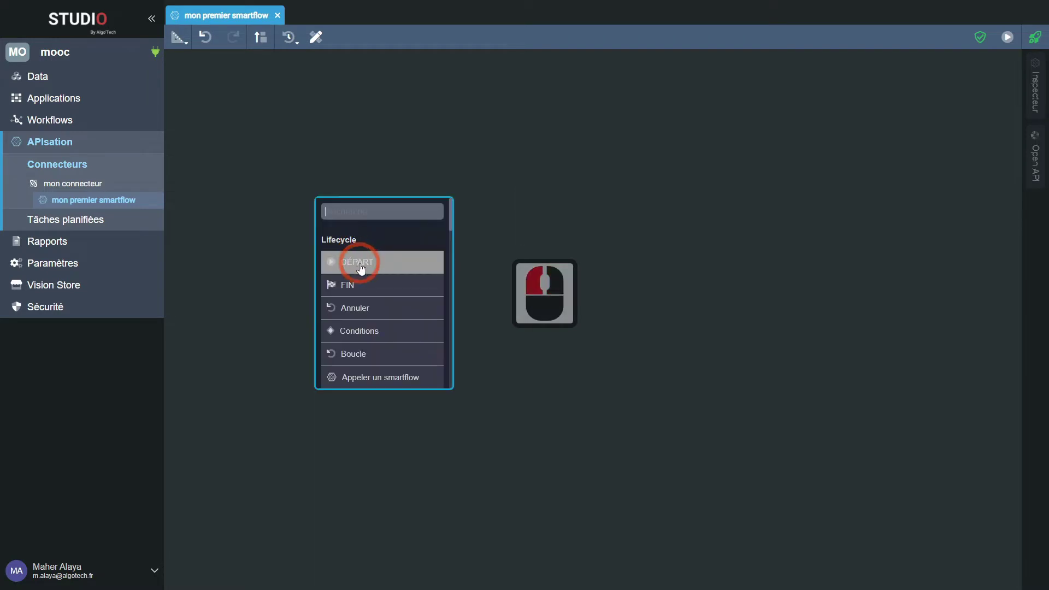
{"action": "left_click", "coordinate": [360, 266]}
{"action": "right_click", "coordinate": [752, 203]}
{"action": "left_click", "coordinate": [782, 250]}
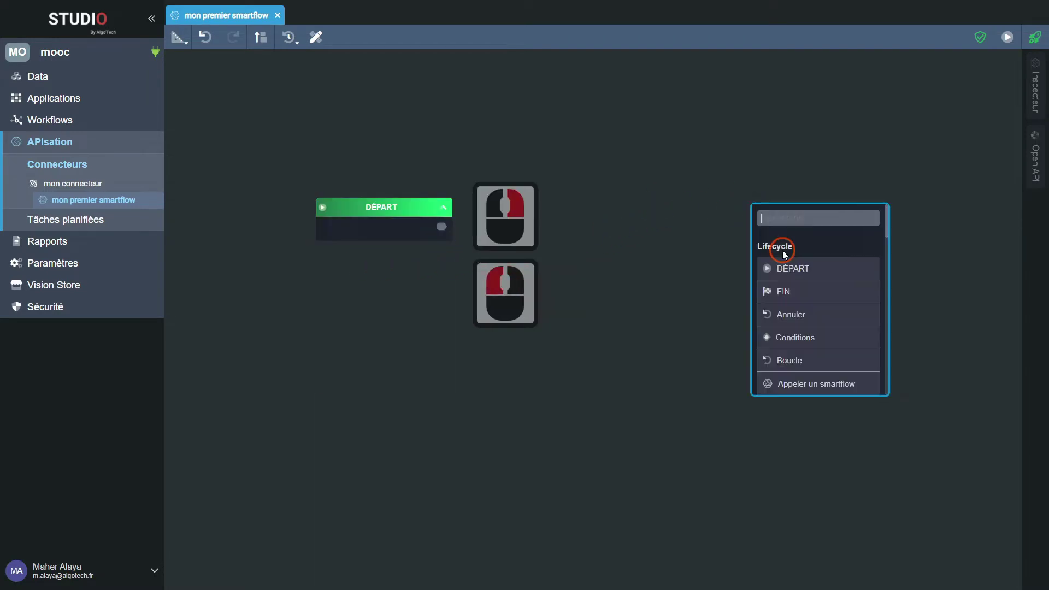
{"action": "double_click", "coordinate": [783, 292]}
{"action": "left_click_drag", "start_coordinate": [781, 207], "coordinate": [814, 236]}
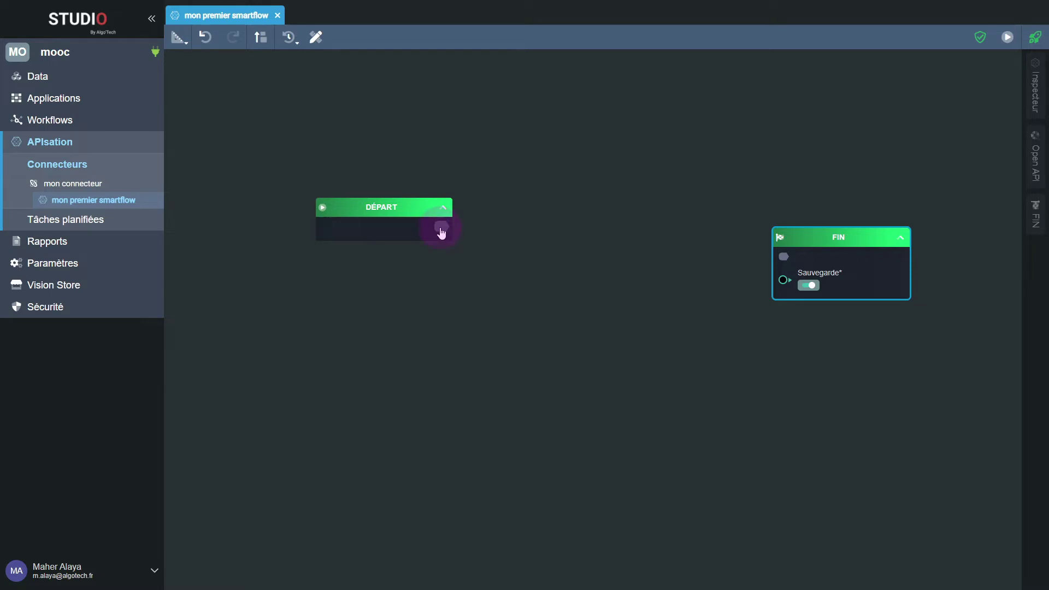
{"action": "left_click_drag", "start_coordinate": [441, 229], "coordinate": [572, 225]}
{"action": "left_click", "coordinate": [602, 230]}
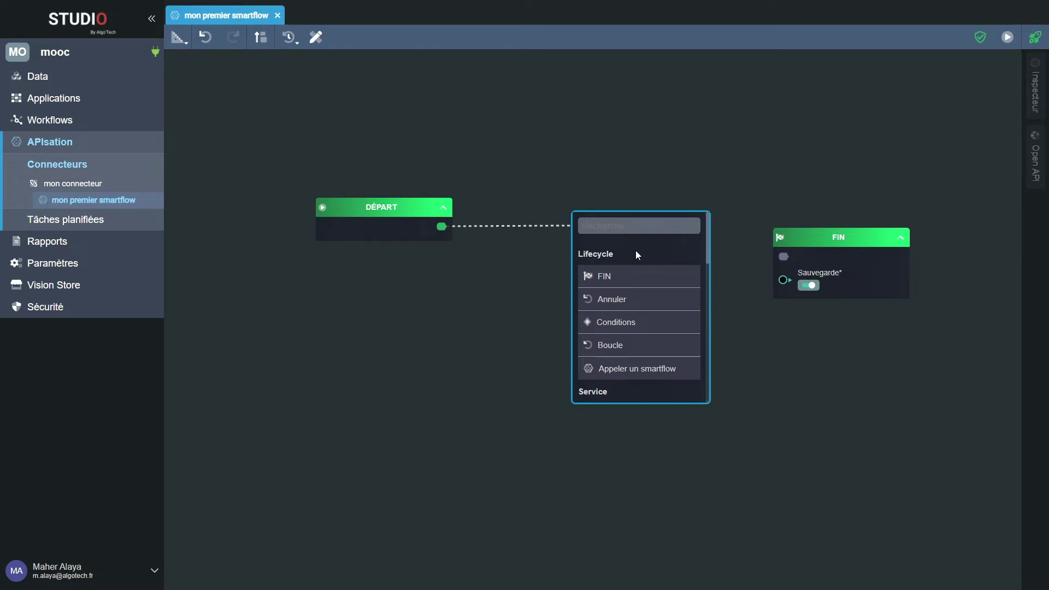
{"action": "left_click", "coordinate": [577, 246]}
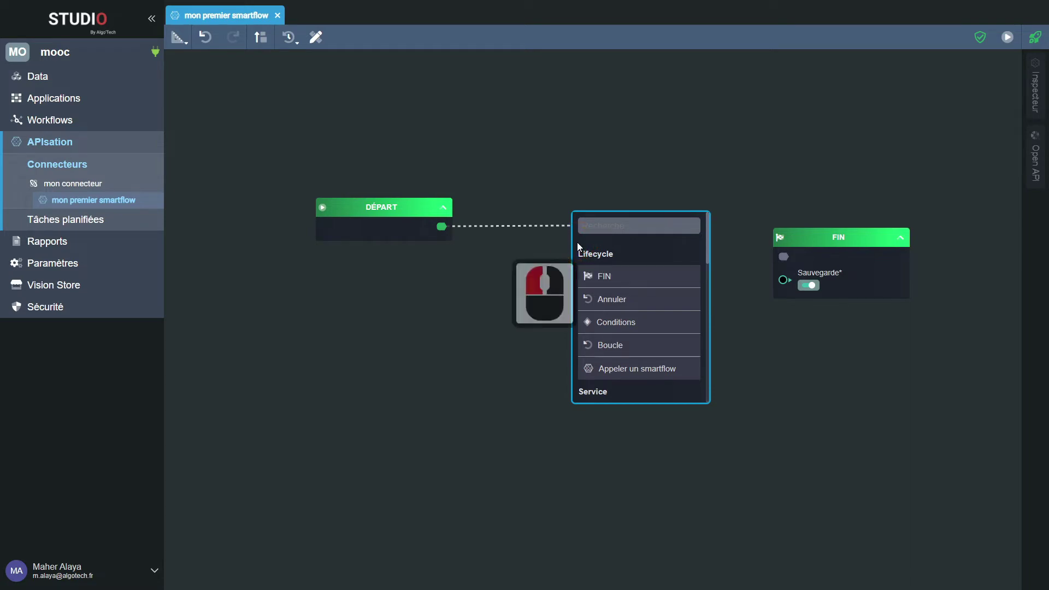
{"action": "right_click", "coordinate": [558, 194]}
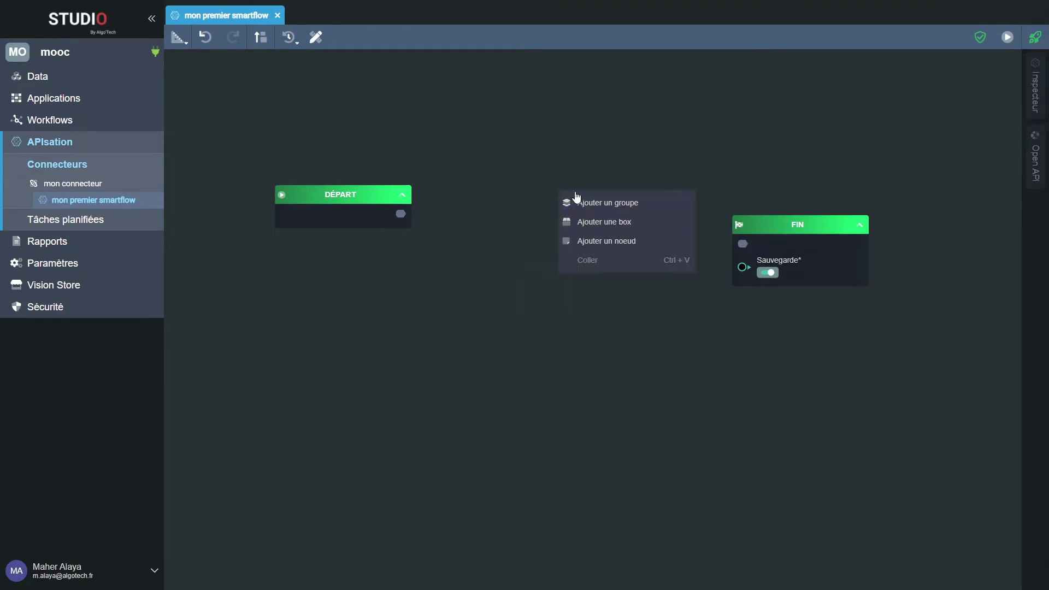
{"action": "left_click", "coordinate": [608, 239]}
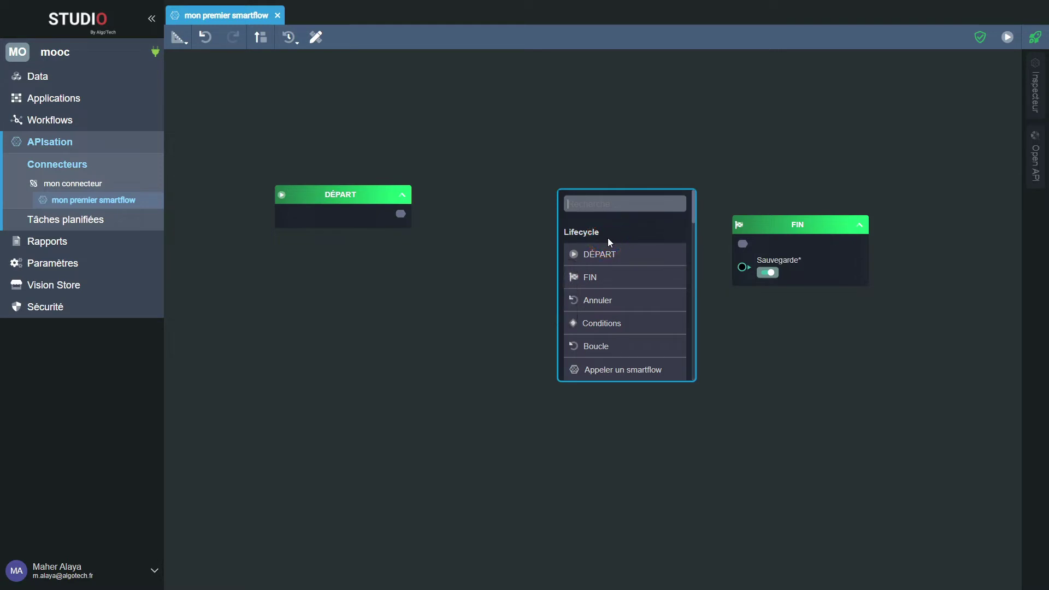
{"action": "scroll", "coordinate": [611, 284], "scroll_direction": "down", "scroll_amount": 7}
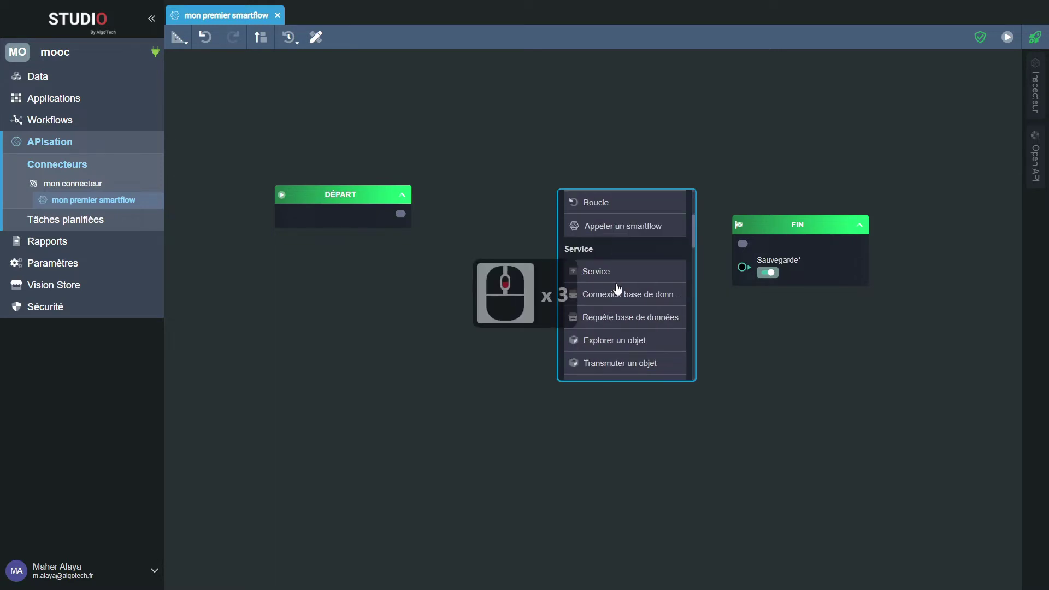
{"action": "scroll", "coordinate": [614, 300], "scroll_direction": "up", "scroll_amount": 5}
{"action": "scroll", "coordinate": [614, 299], "scroll_direction": "up", "scroll_amount": 11}
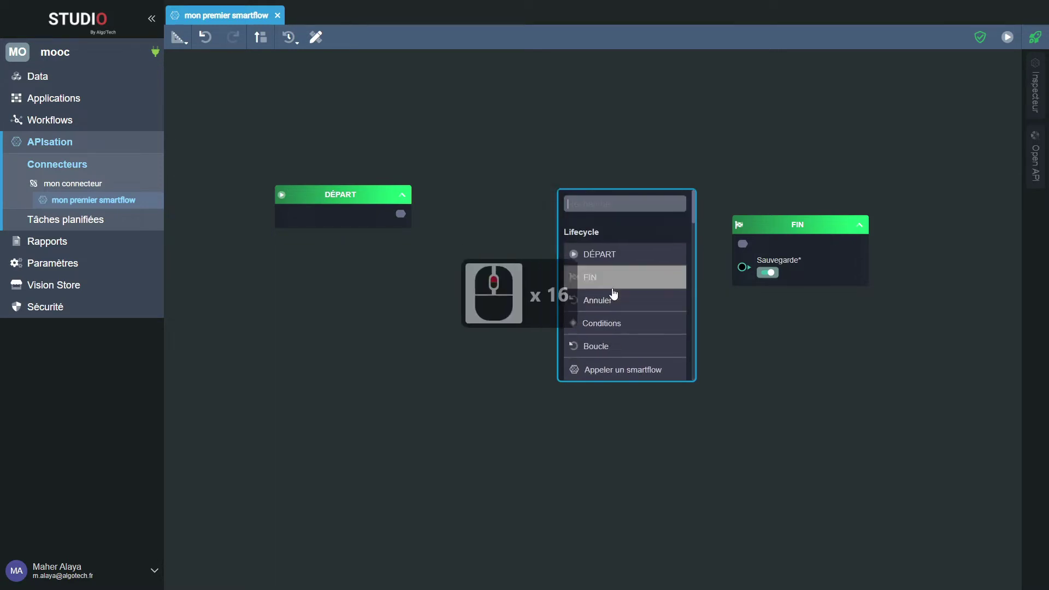
{"action": "left_click", "coordinate": [578, 228]}
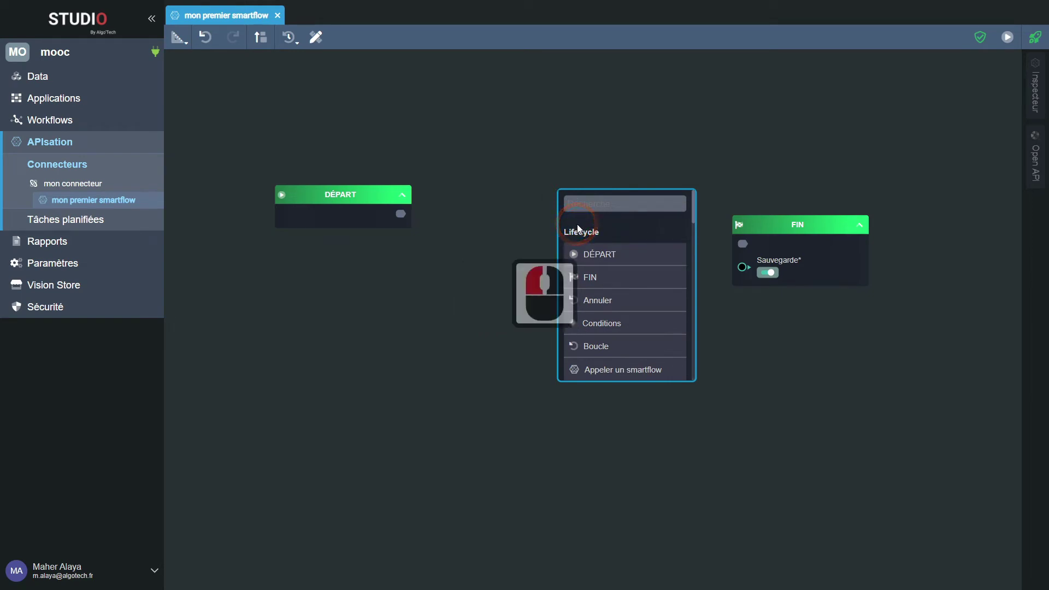
{"action": "key", "text": "Delete"}
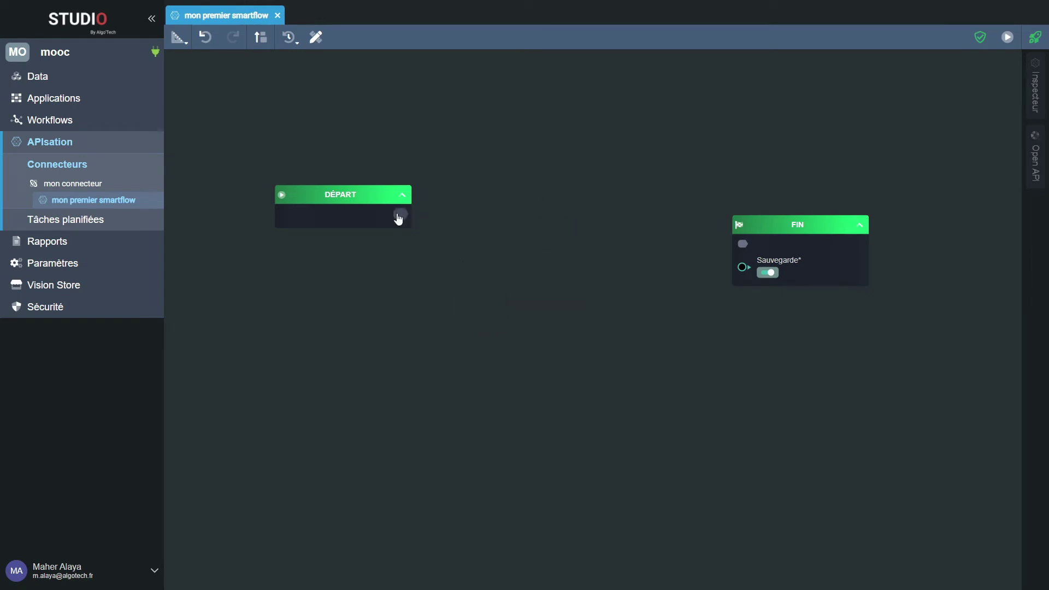
Insert a "Filtrer des Smart Objects" node from the DÉPART output and connect its flow output to the FIN node
{"action": "left_click_drag", "start_coordinate": [398, 218], "coordinate": [420, 211]}
{"action": "left_click_drag", "start_coordinate": [524, 246], "coordinate": [543, 241]}
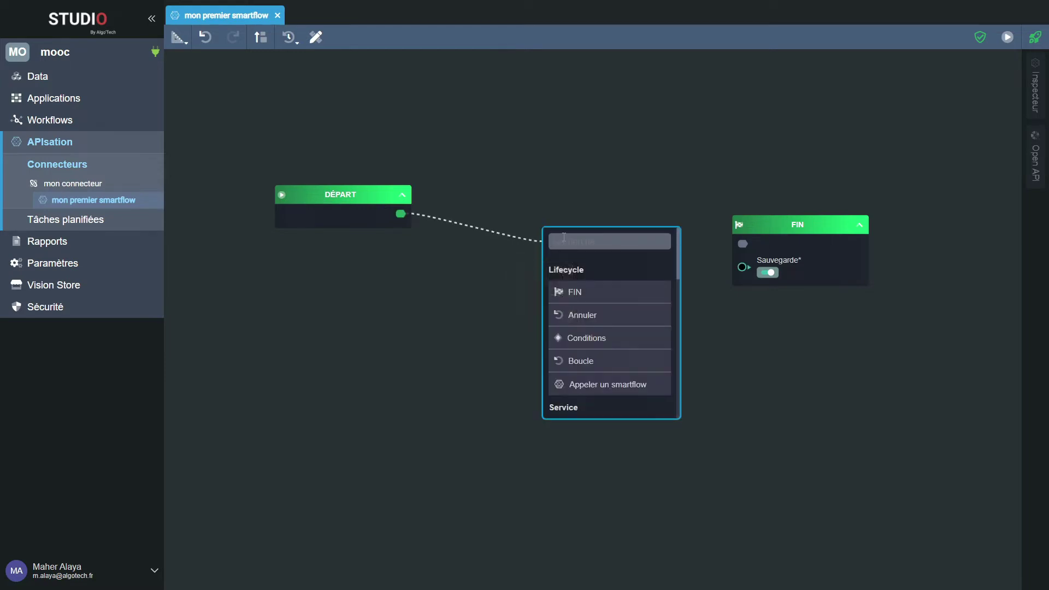
{"action": "type", "text": "filt"}
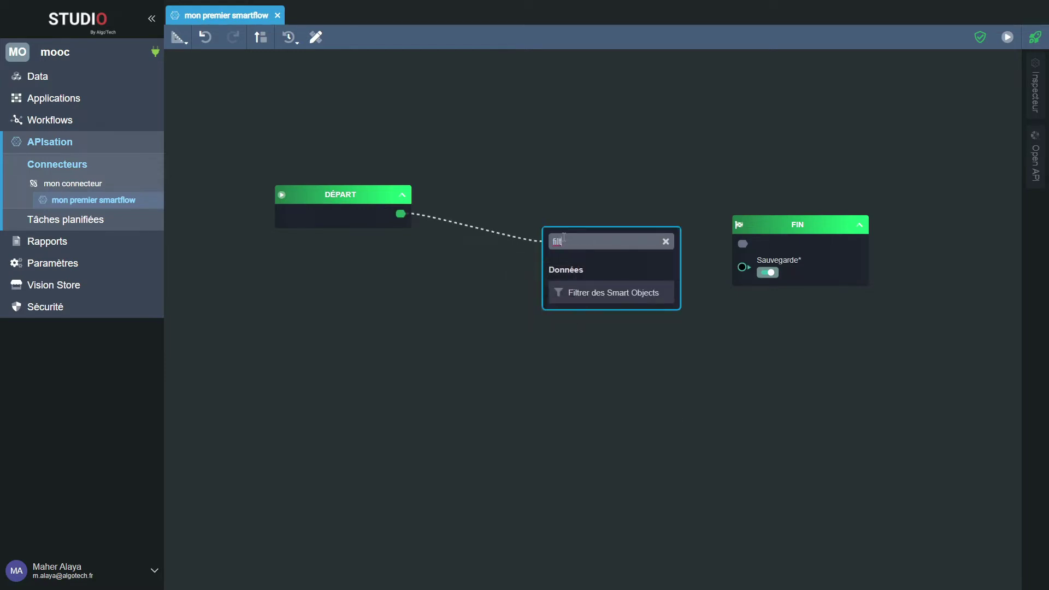
{"action": "left_click", "coordinate": [586, 294]}
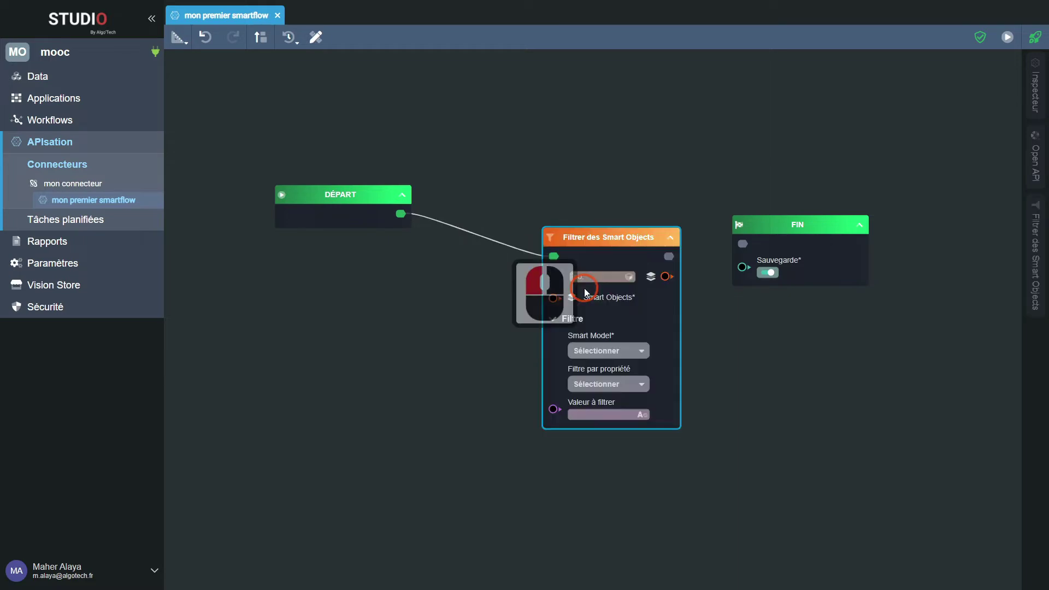
{"action": "left_click_drag", "start_coordinate": [595, 248], "coordinate": [558, 250]}
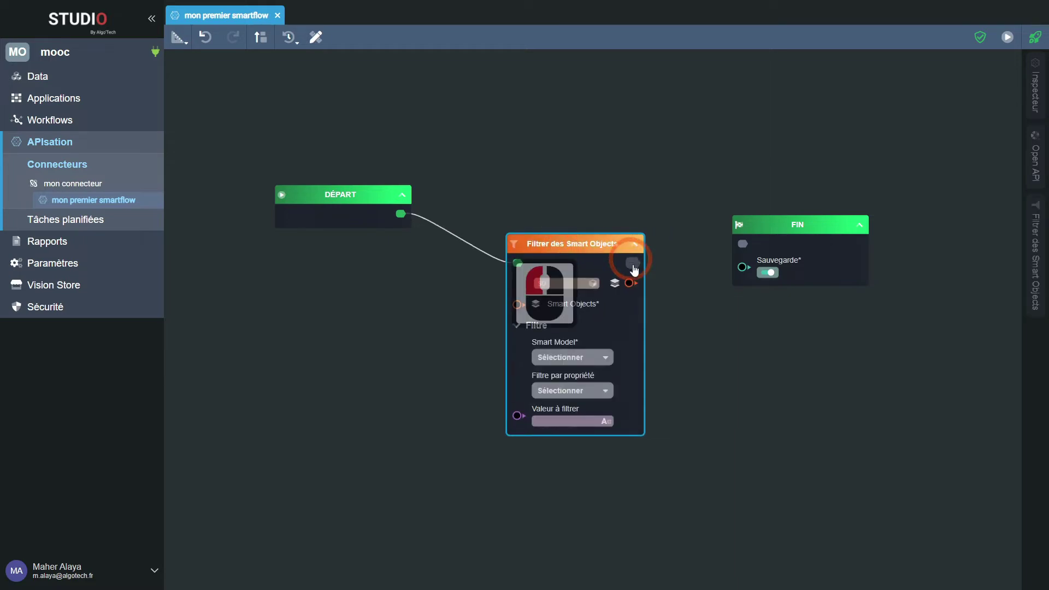
{"action": "left_click_drag", "start_coordinate": [632, 262], "coordinate": [752, 244]}
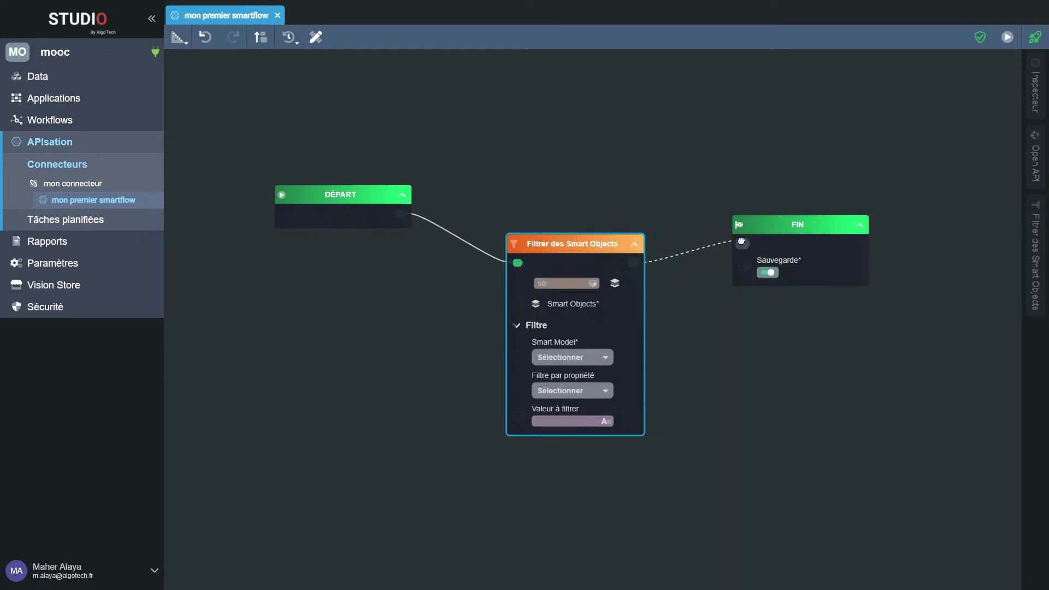
Set the Smart Model of the "Filtrer des Smart Objects" node to Voiture
{"action": "left_click", "coordinate": [558, 290]}
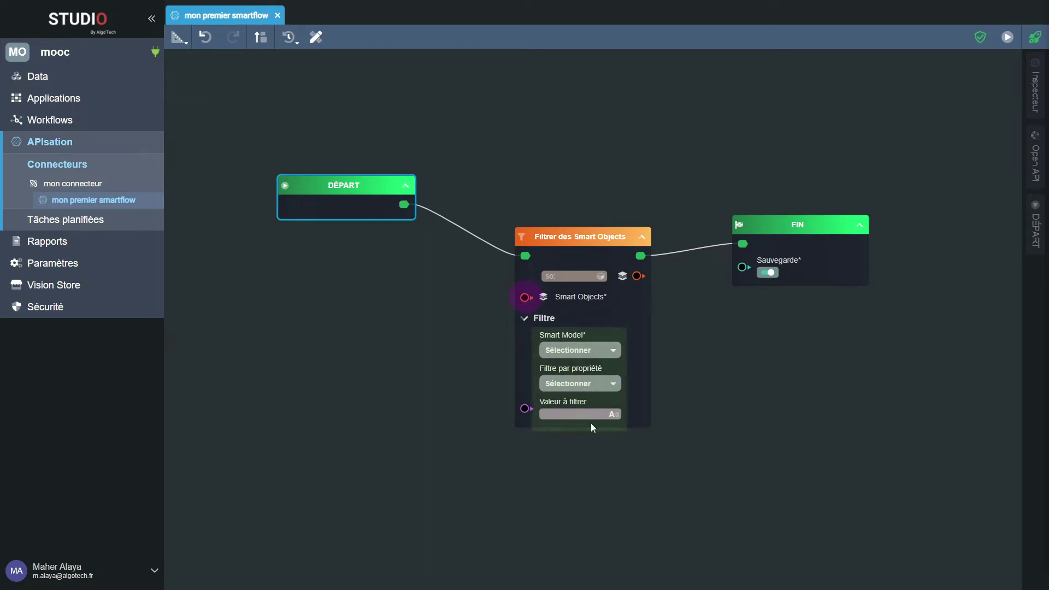
{"action": "left_click", "coordinate": [611, 351]}
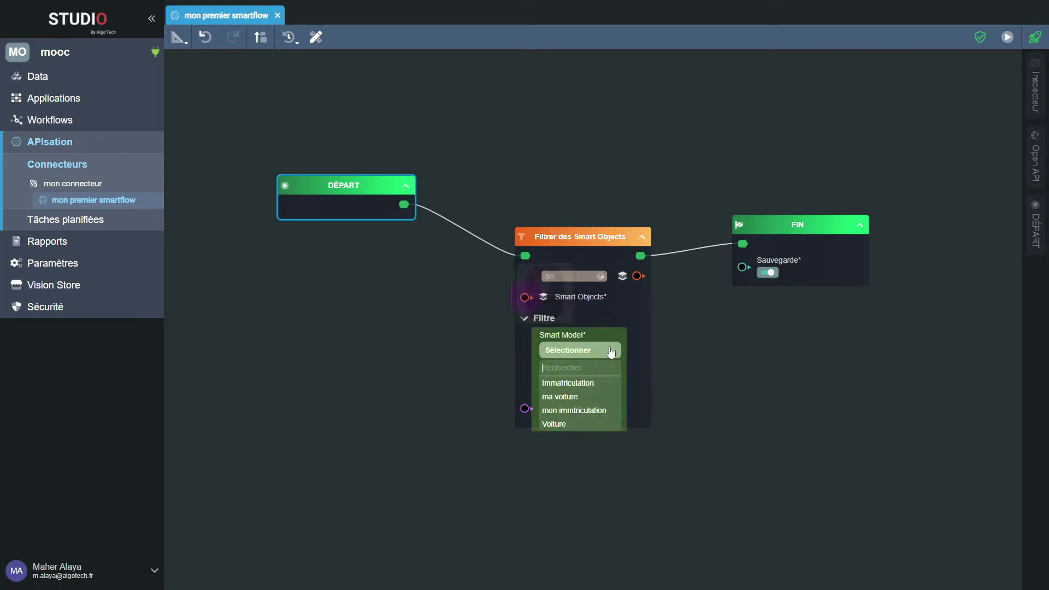
{"action": "left_click", "coordinate": [591, 424]}
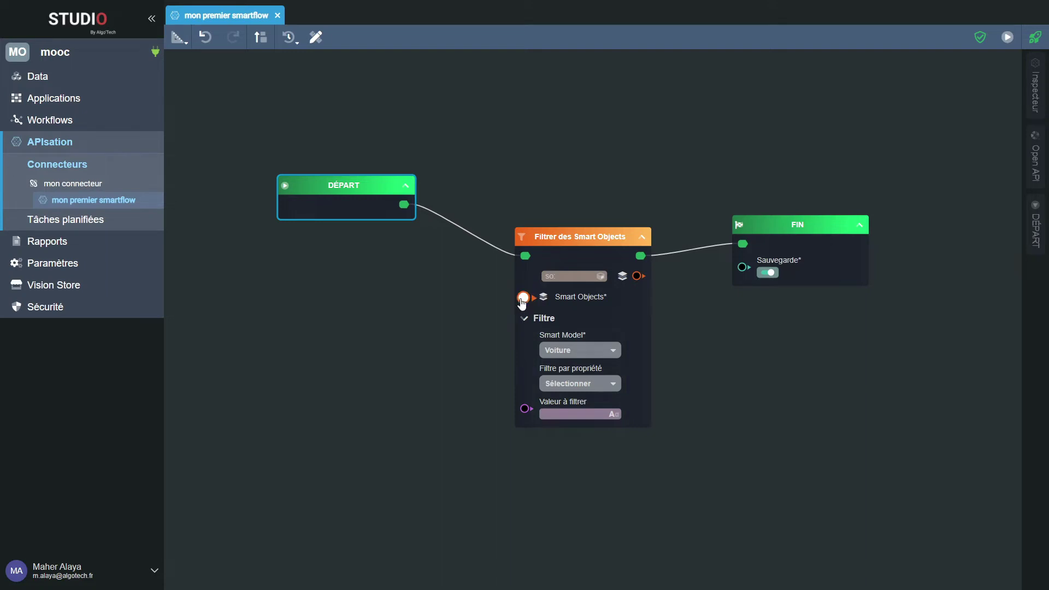
Feed the filter node's Smart Objects input from a new Recherche node with its Smart Model set to Voiture
{"action": "left_click_drag", "start_coordinate": [524, 297], "coordinate": [398, 316]}
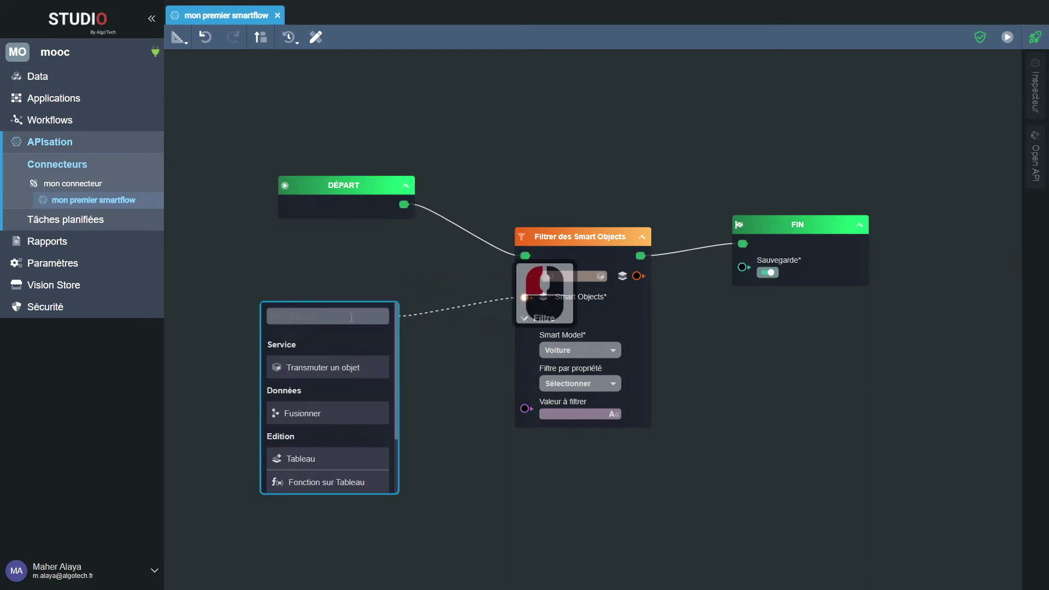
{"action": "type", "text": "reche"}
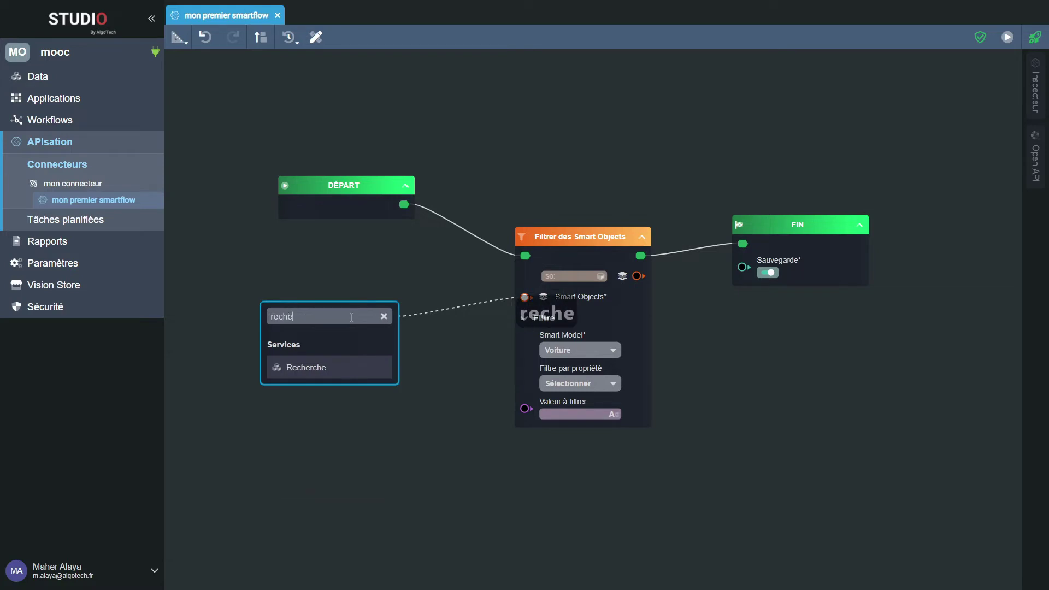
{"action": "left_click", "coordinate": [303, 368]}
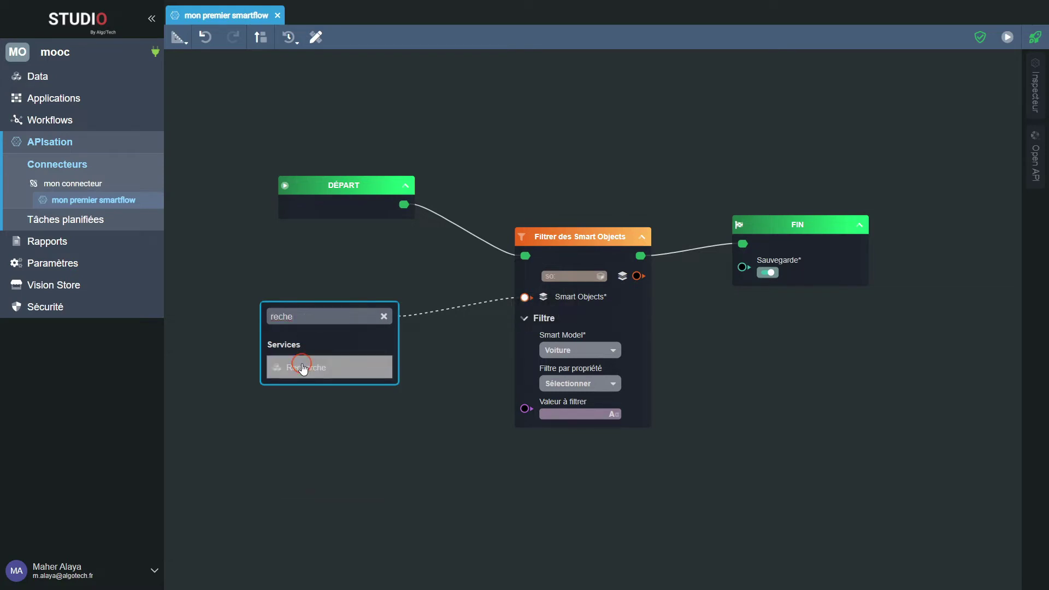
{"action": "left_click_drag", "start_coordinate": [344, 314], "coordinate": [372, 290]}
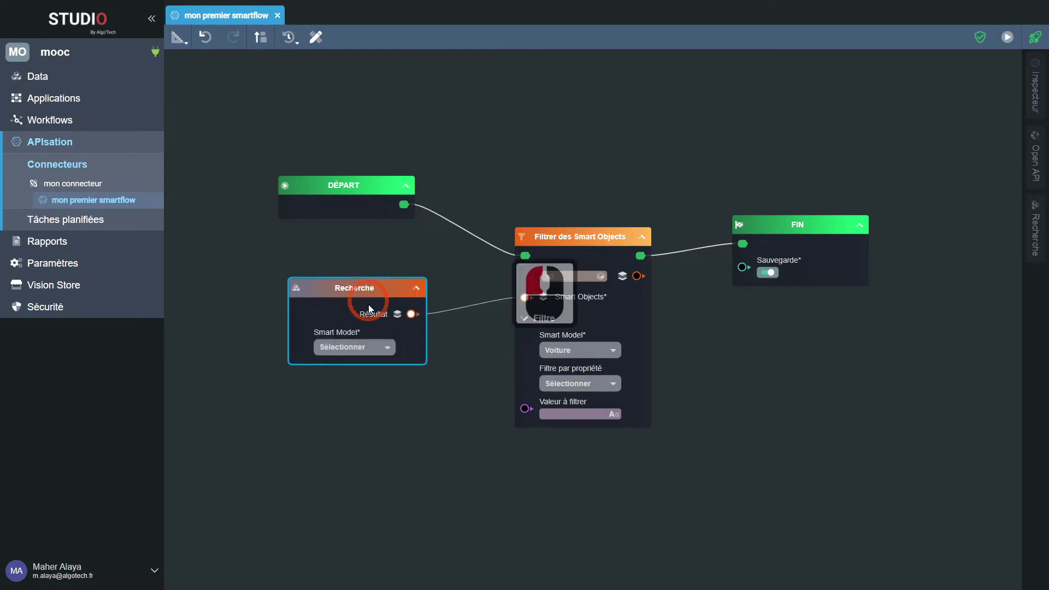
{"action": "left_click", "coordinate": [390, 348]}
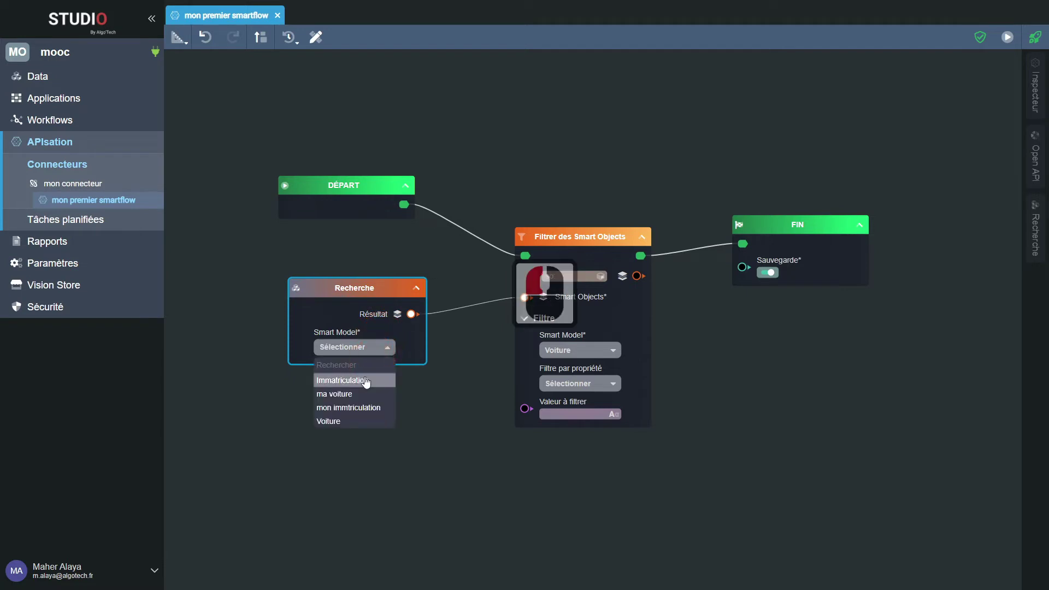
{"action": "left_click", "coordinate": [356, 421]}
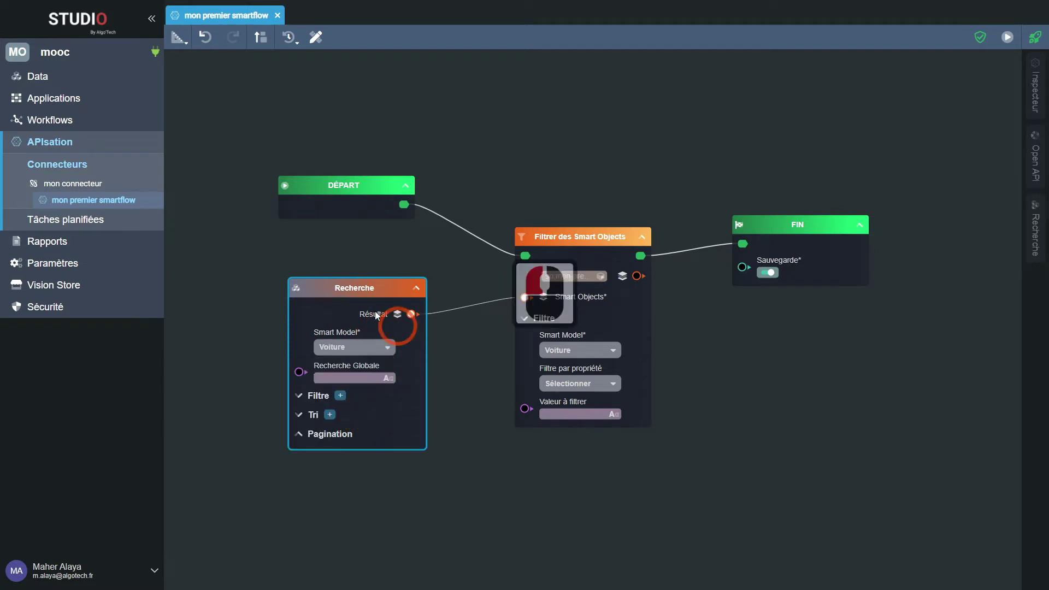
{"action": "left_click_drag", "start_coordinate": [353, 289], "coordinate": [375, 300]}
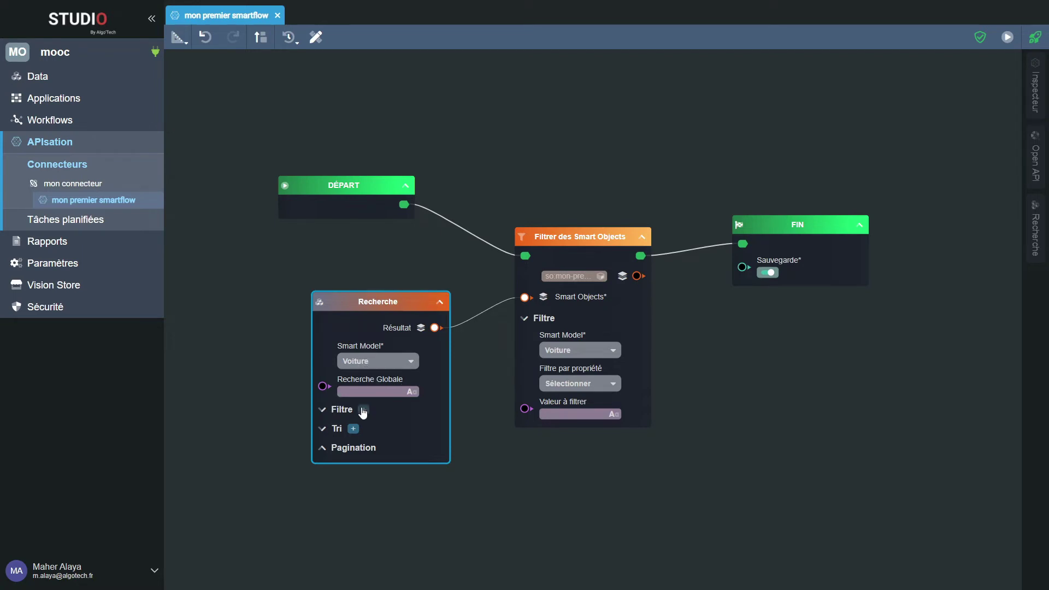
Add MARQUE as a filter property of the Recherche node
{"action": "left_click", "coordinate": [363, 410]}
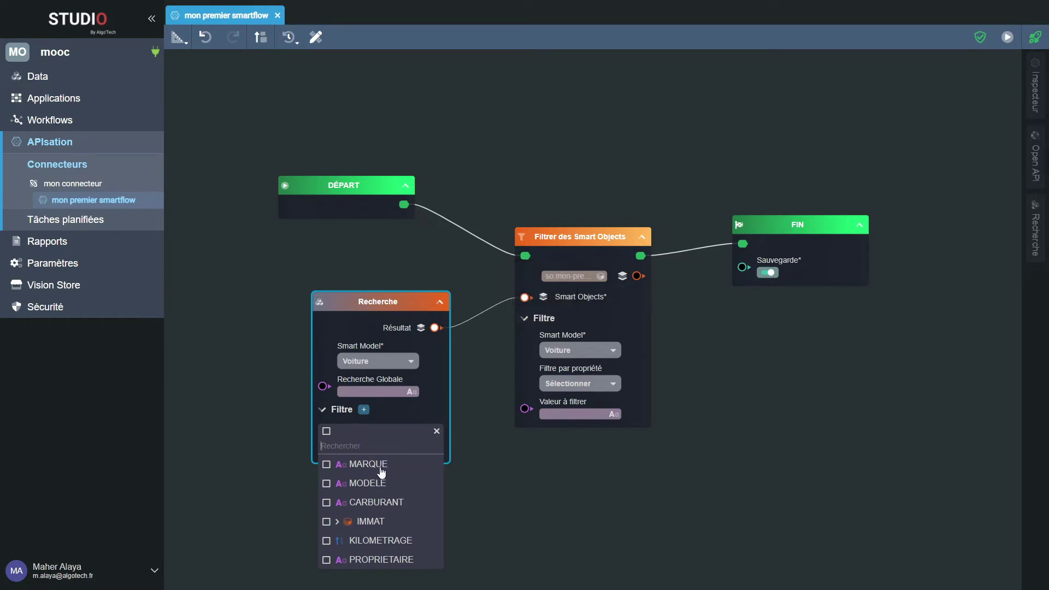
{"action": "scroll", "coordinate": [378, 480], "scroll_direction": "down", "scroll_amount": 5}
{"action": "scroll", "coordinate": [389, 490], "scroll_direction": "up", "scroll_amount": 4}
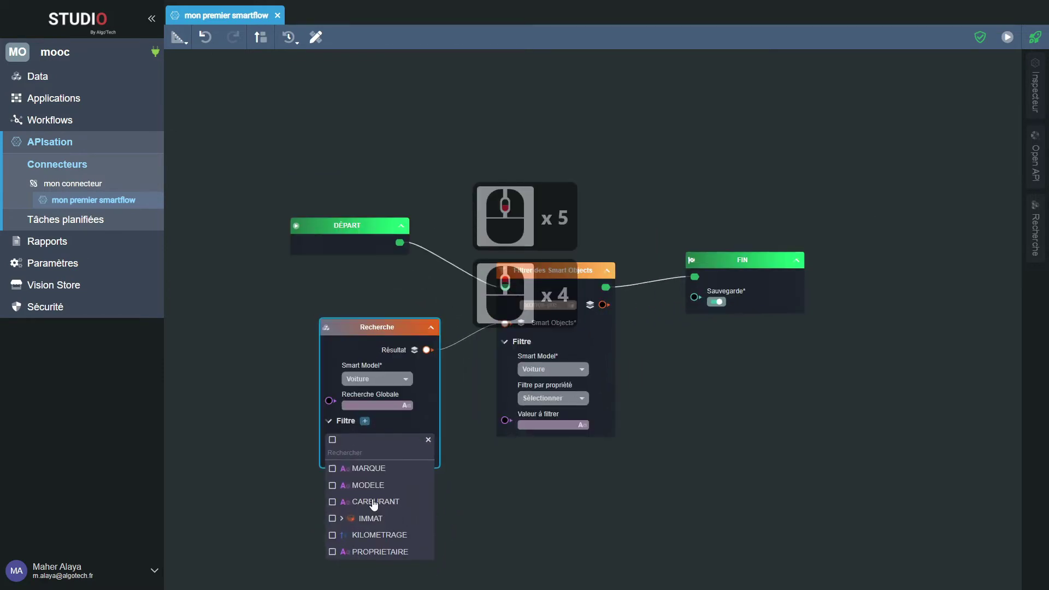
{"action": "left_click", "coordinate": [428, 439]}
{"action": "left_click_drag", "start_coordinate": [392, 328], "coordinate": [393, 309]}
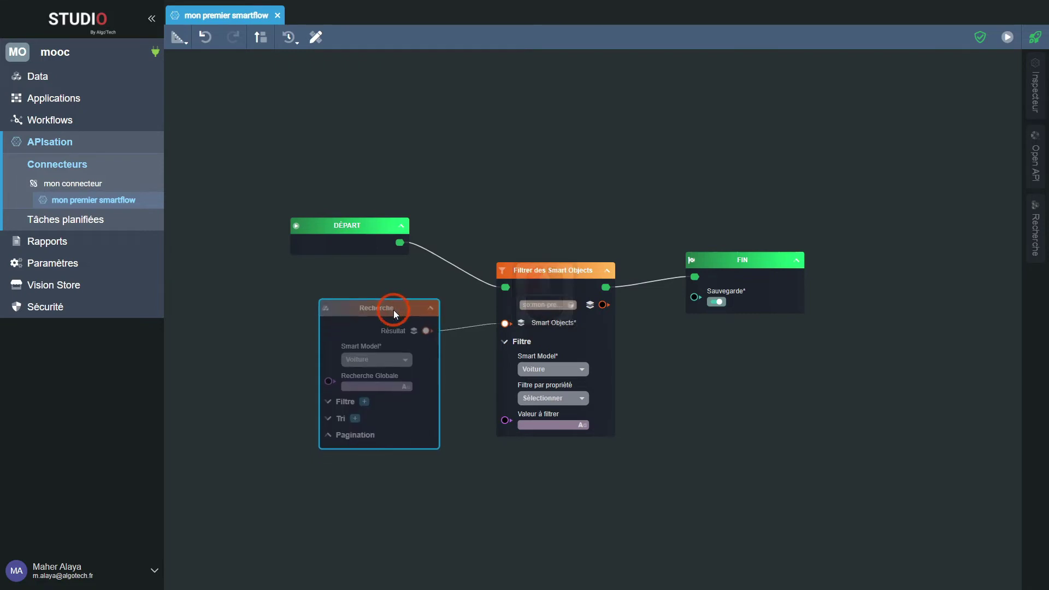
{"action": "left_click", "coordinate": [363, 402]}
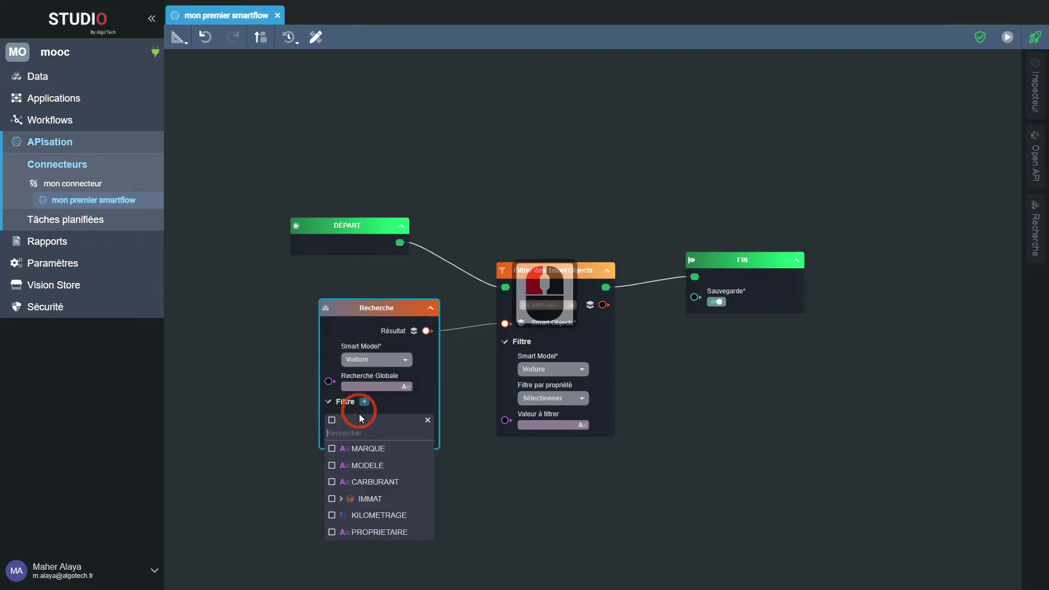
{"action": "left_click", "coordinate": [332, 448]}
{"action": "left_click", "coordinate": [415, 406]}
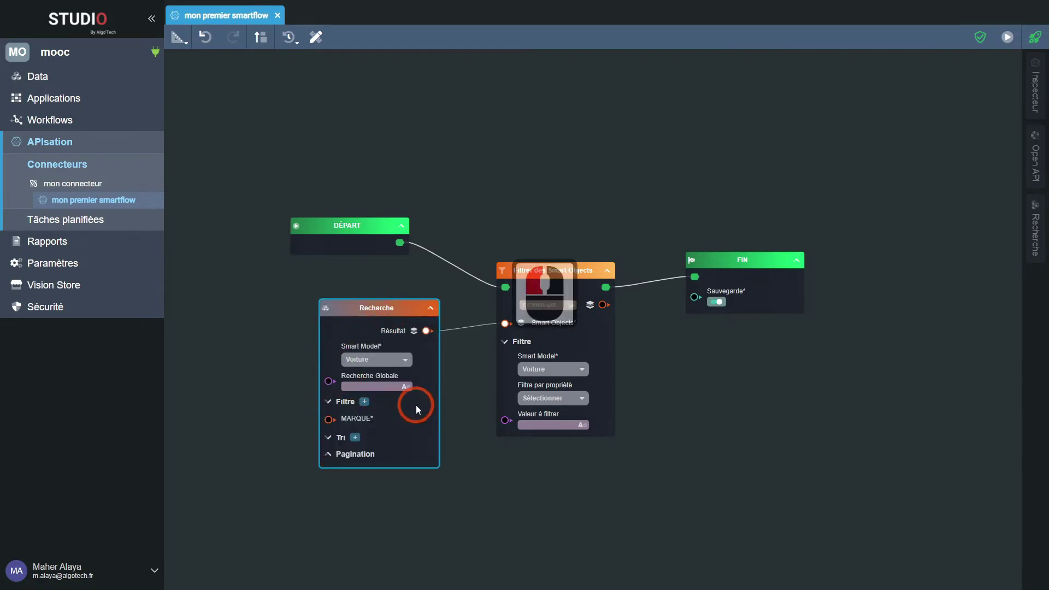
Feed the MARQUE input from a new Filtre node with its comparison criterion set to Commence par
{"action": "left_click_drag", "start_coordinate": [327, 419], "coordinate": [240, 421]}
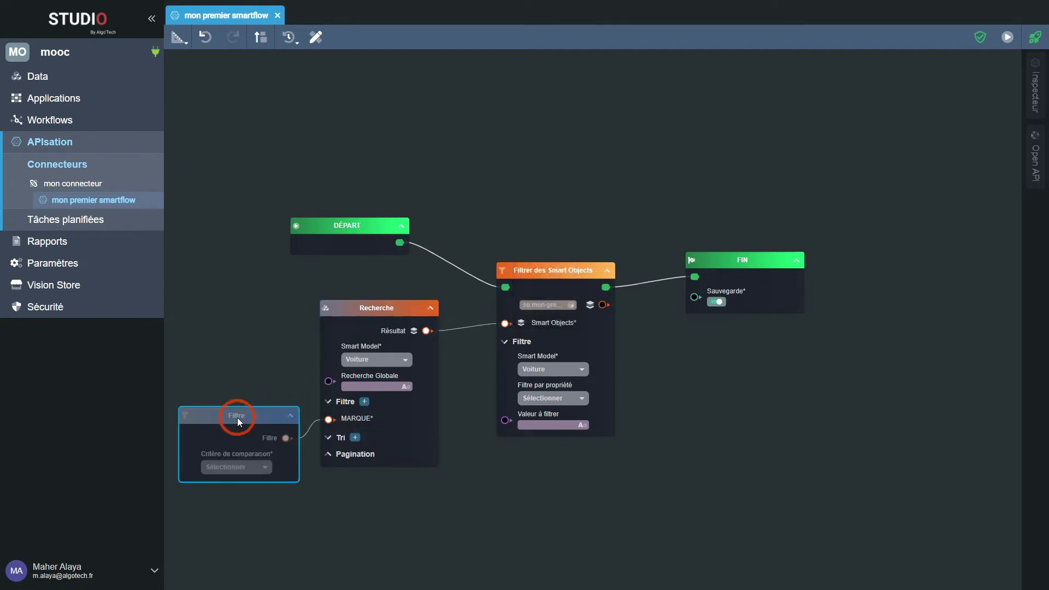
{"action": "left_click", "coordinate": [260, 468]}
{"action": "left_click", "coordinate": [238, 496]}
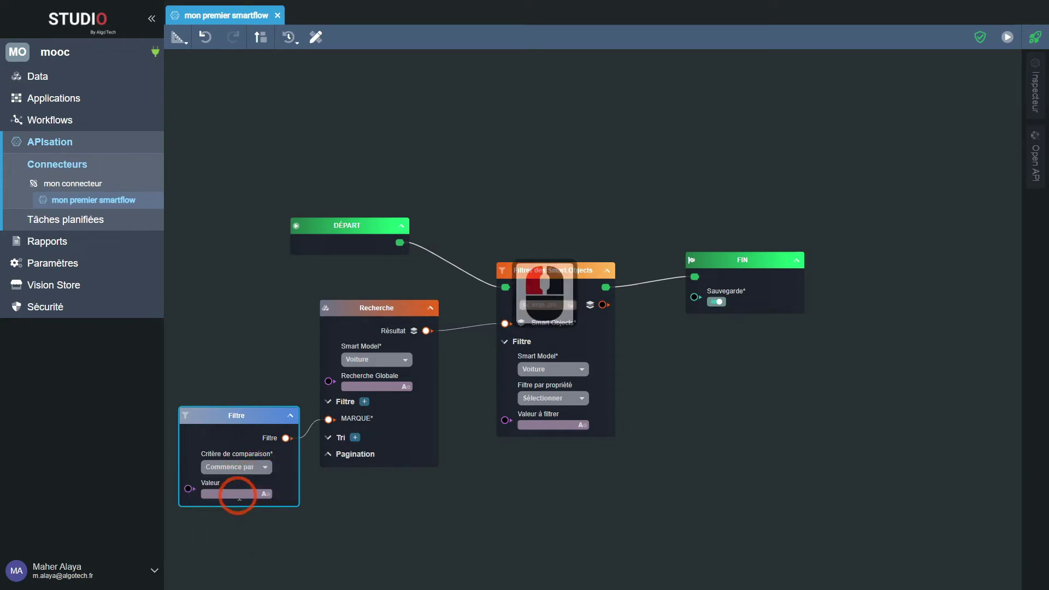
{"action": "left_click_drag", "start_coordinate": [376, 487], "coordinate": [466, 454]}
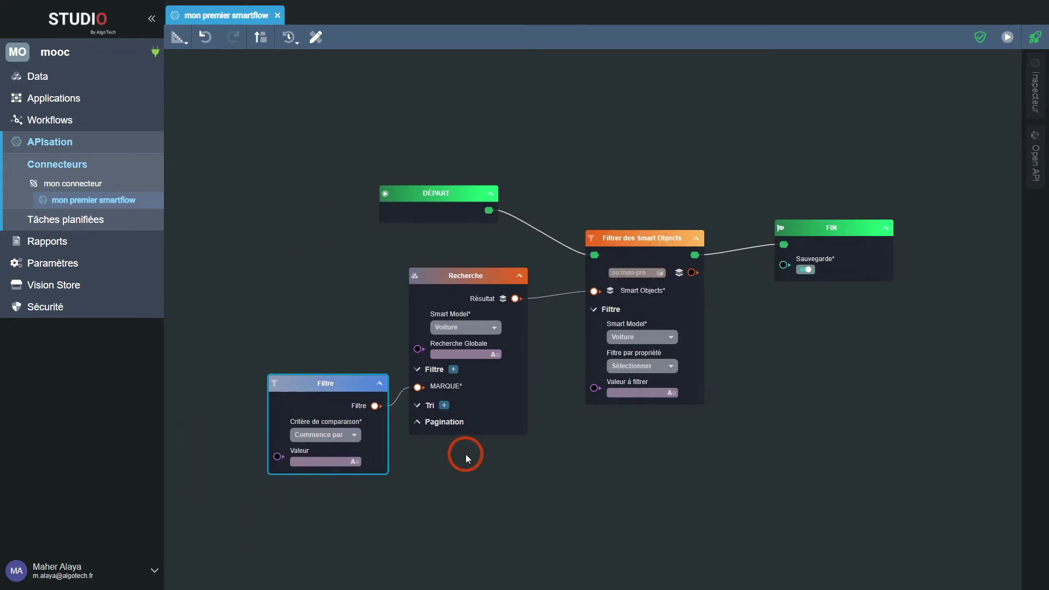
{"action": "left_click", "coordinate": [315, 456]}
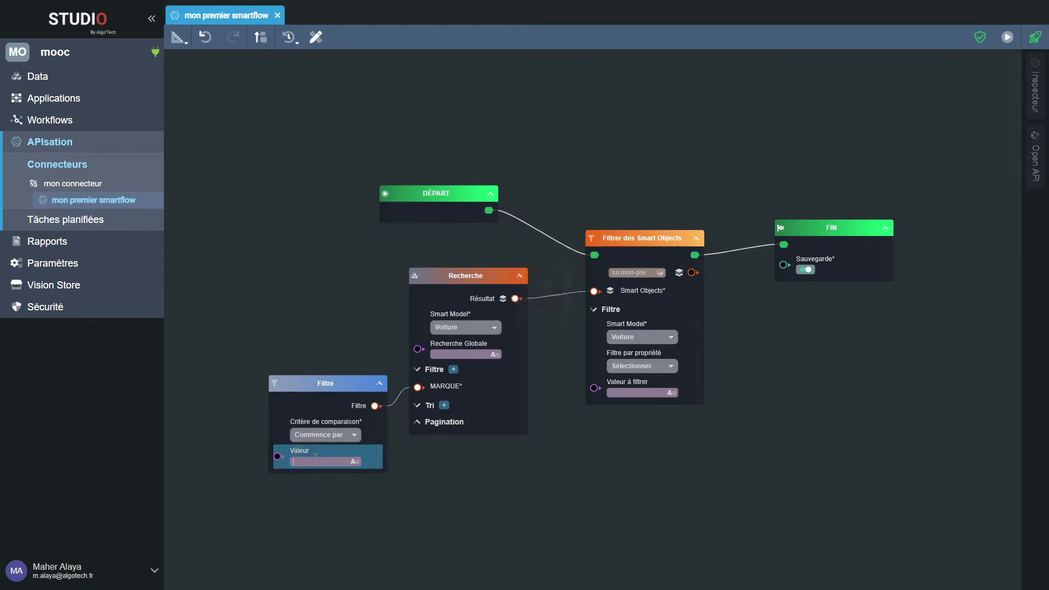
{"action": "type", "text": "T"}
{"action": "key", "text": "BackSpace"}
Feed the Valeur input of the Filtre node from a new Texte formaté node
{"action": "left_click_drag", "start_coordinate": [413, 468], "coordinate": [443, 457]}
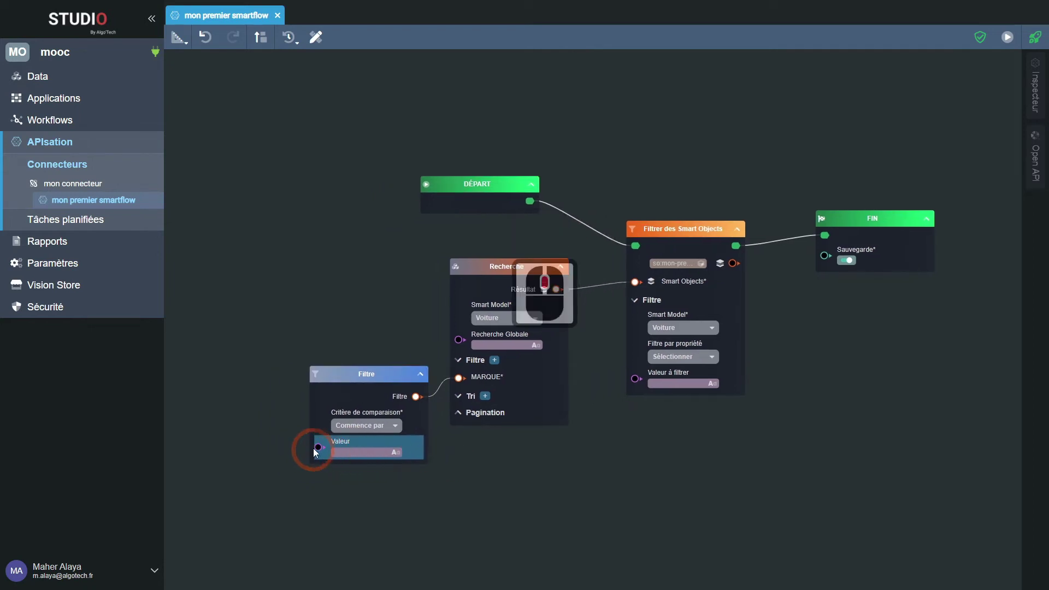
{"action": "left_click_drag", "start_coordinate": [319, 447], "coordinate": [236, 447]}
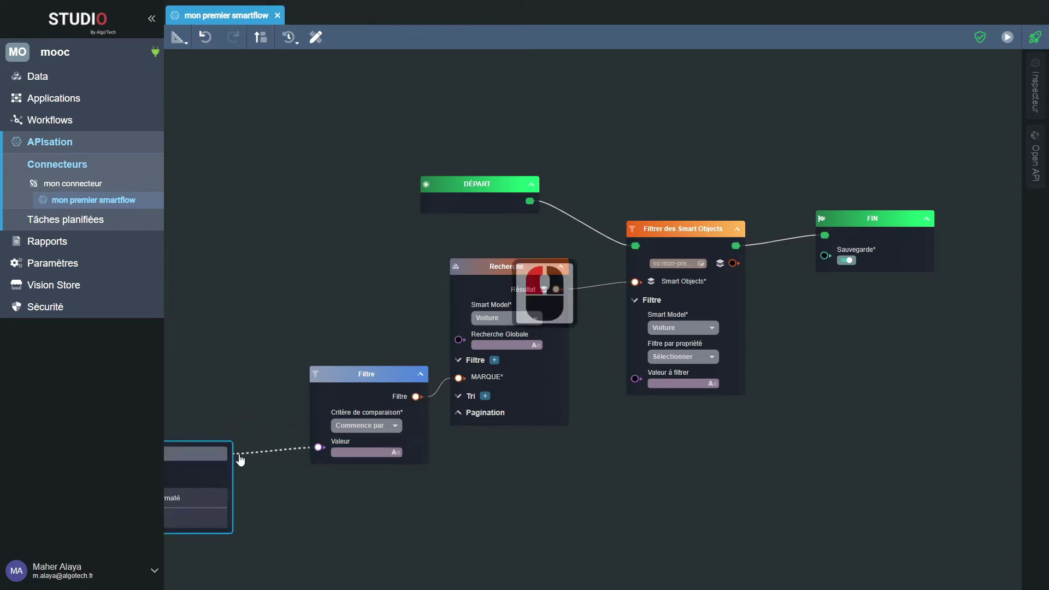
{"action": "left_click_drag", "start_coordinate": [328, 478], "coordinate": [415, 436]}
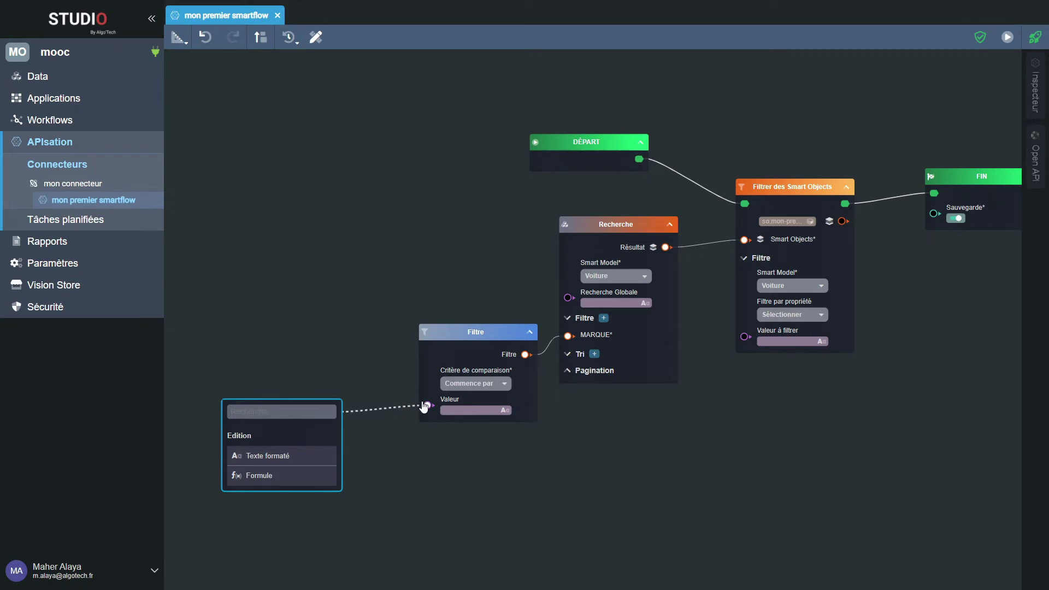
{"action": "left_click", "coordinate": [267, 463]}
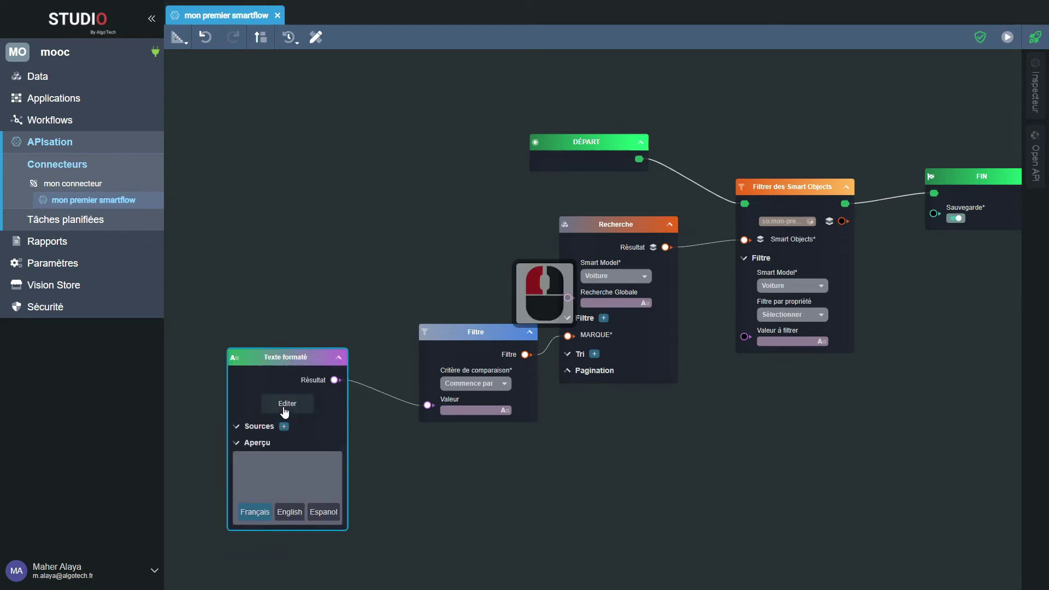
Set the French text of the Texte formaté node to "T" and close its editor
{"action": "double_click", "coordinate": [284, 404]}
{"action": "type", "text": "T"}
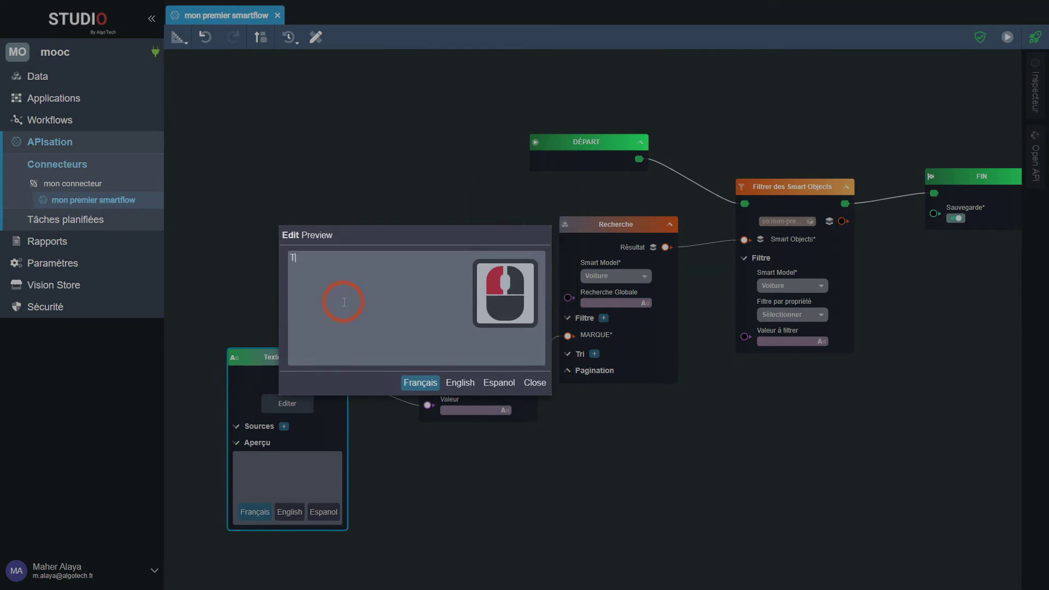
{"action": "type", "text": "es"}
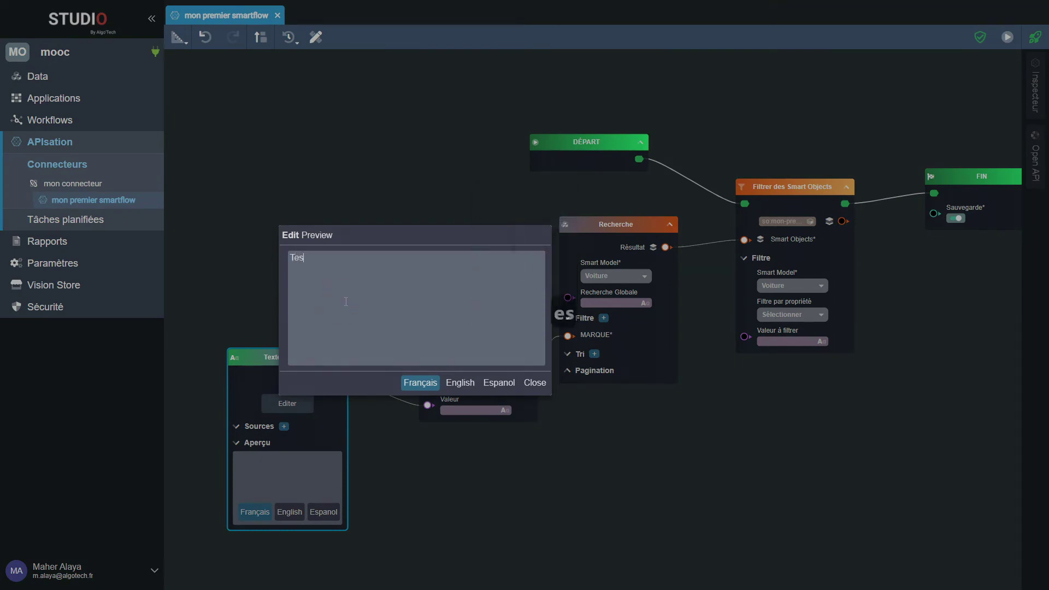
{"action": "key", "text": "BackSpace"}
{"action": "key", "text": "BackSpace"}
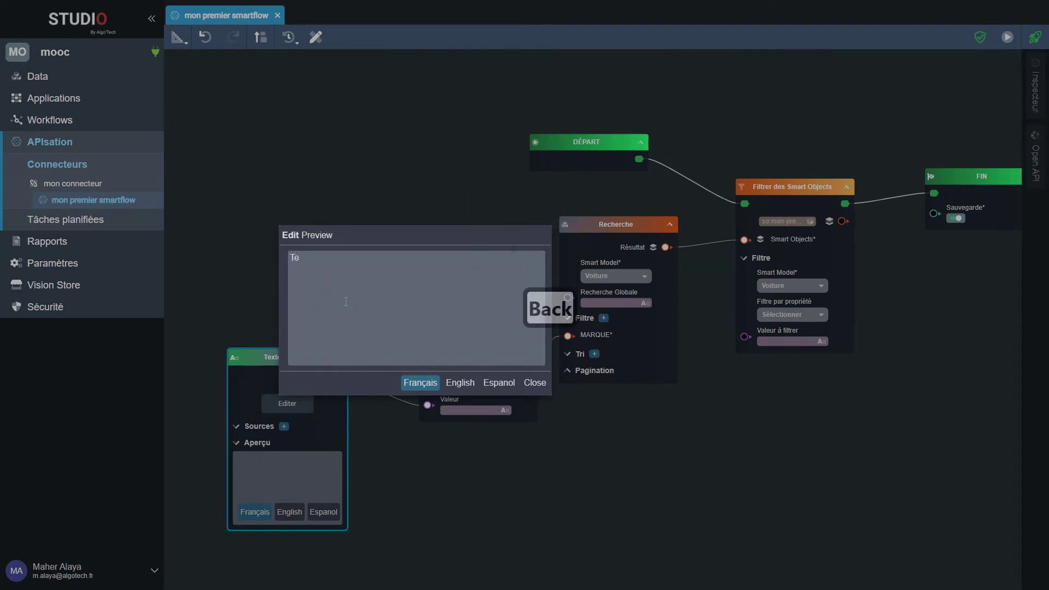
{"action": "left_click", "coordinate": [544, 383]}
Validate the smartflow and start a test run of it
{"action": "left_click", "coordinate": [684, 415]}
{"action": "scroll", "coordinate": [627, 398], "scroll_direction": "down", "scroll_amount": 3}
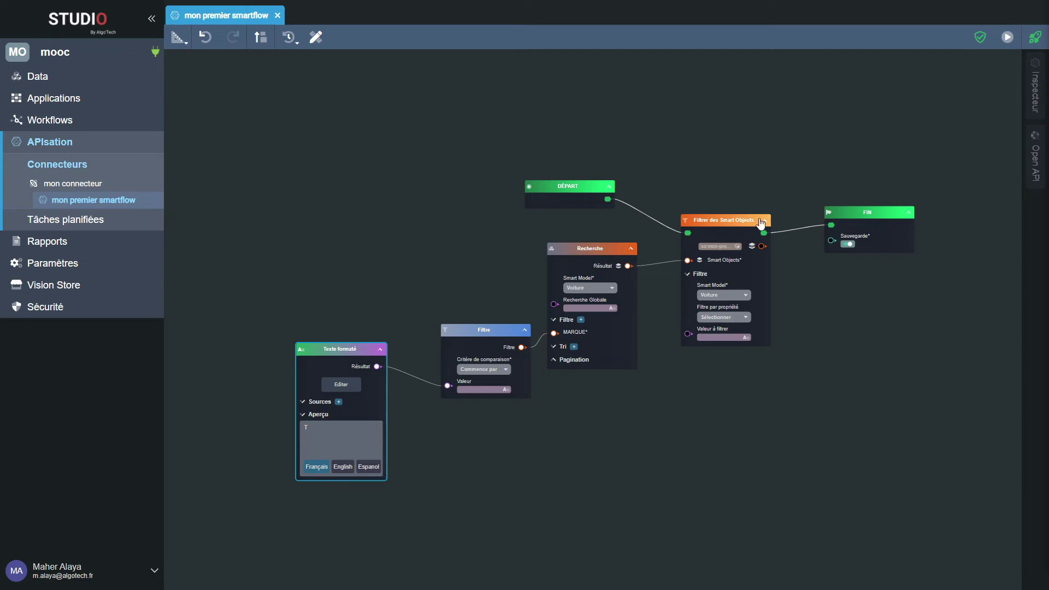
{"action": "left_click", "coordinate": [979, 39]}
{"action": "left_click", "coordinate": [1008, 37]}
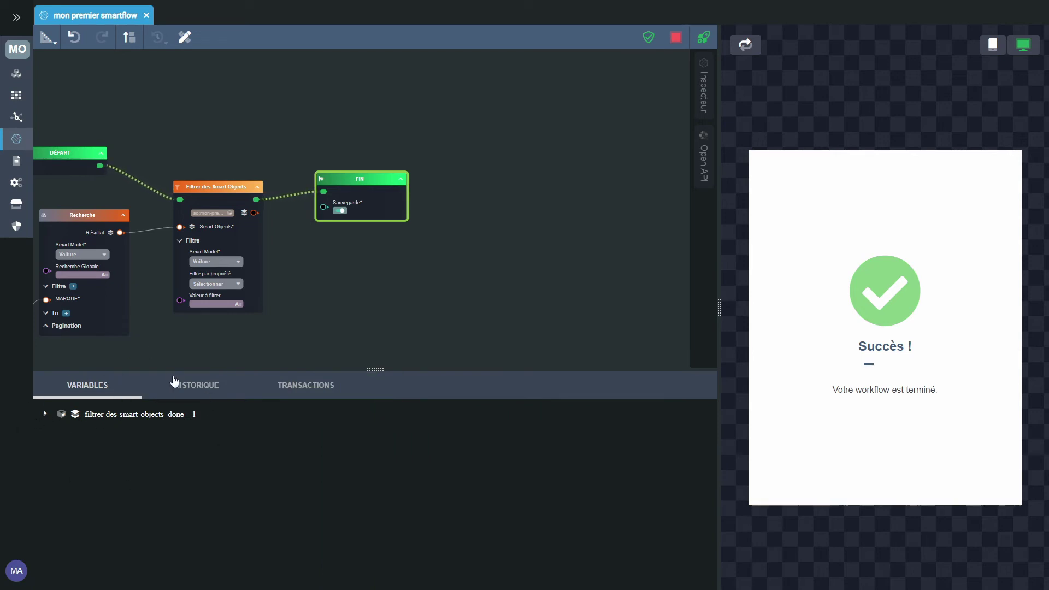
Review the test run's history and transactions, and return to its variables
{"action": "left_click", "coordinate": [191, 388]}
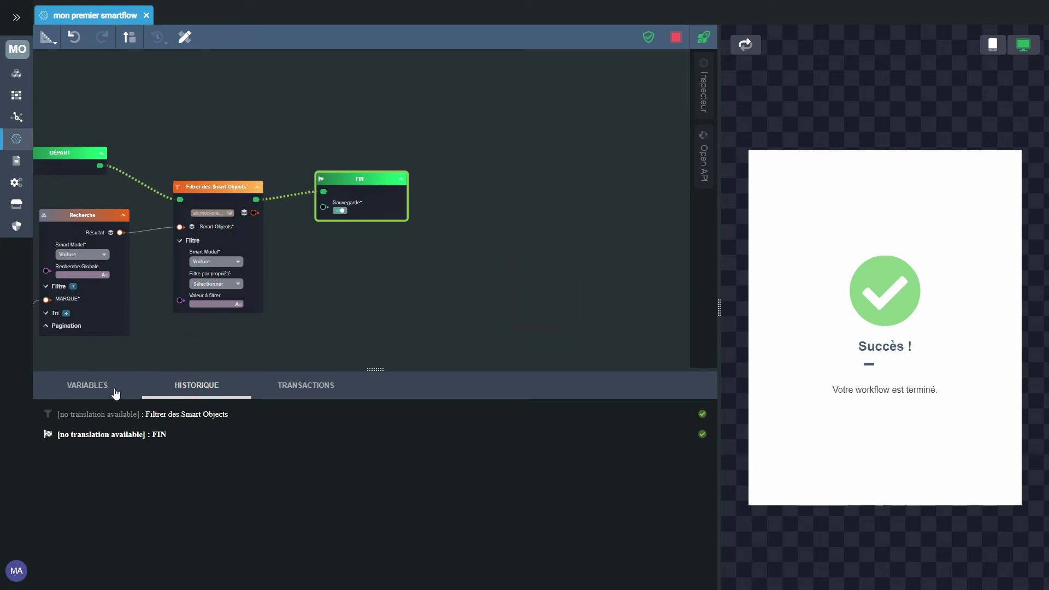
{"action": "left_click", "coordinate": [296, 389]}
{"action": "left_click_drag", "start_coordinate": [261, 353], "coordinate": [310, 310]}
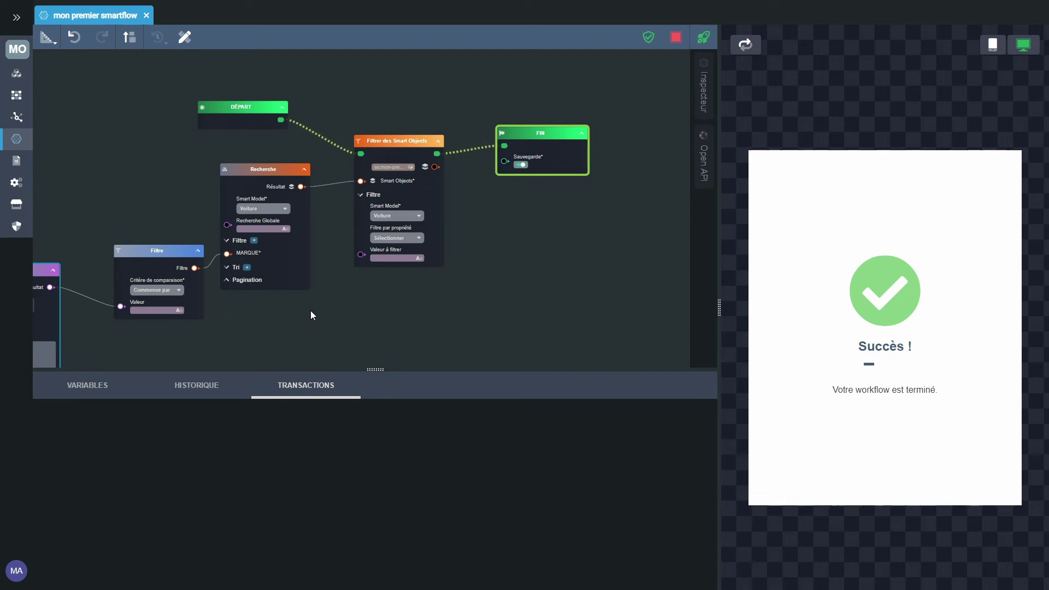
{"action": "left_click", "coordinate": [68, 387]}
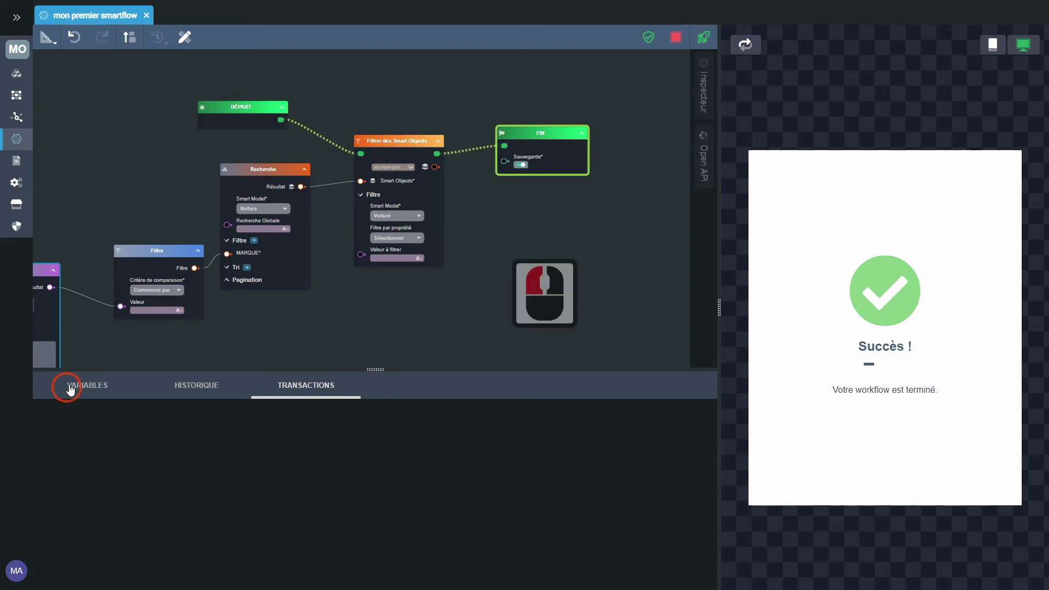
{"action": "left_click_drag", "start_coordinate": [178, 346], "coordinate": [300, 297]}
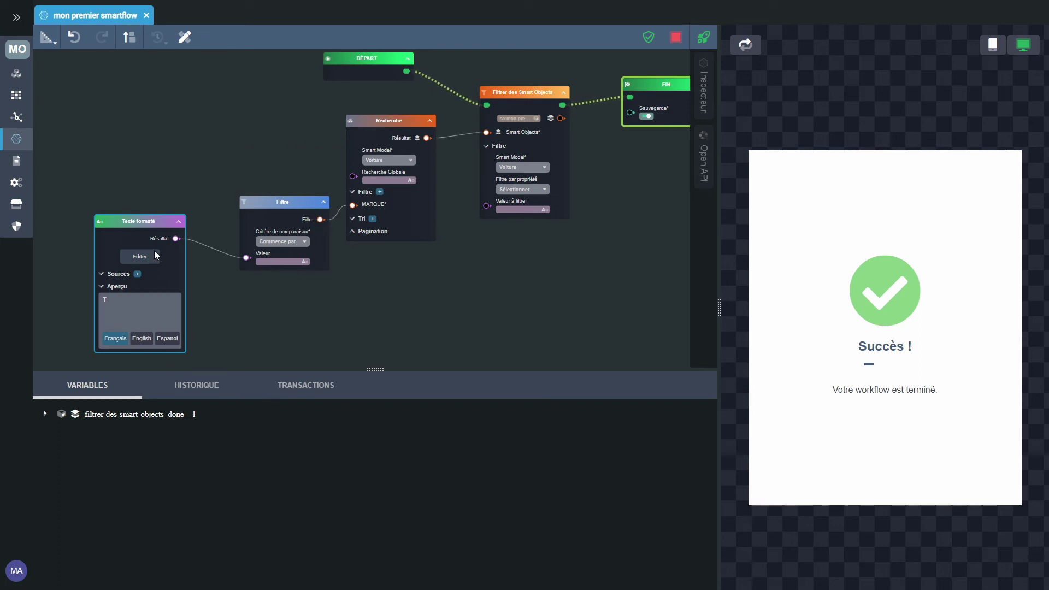
Examine the properties of the first two Voiture objects in the run's output variable, and stop the run
{"action": "left_click", "coordinate": [60, 415]}
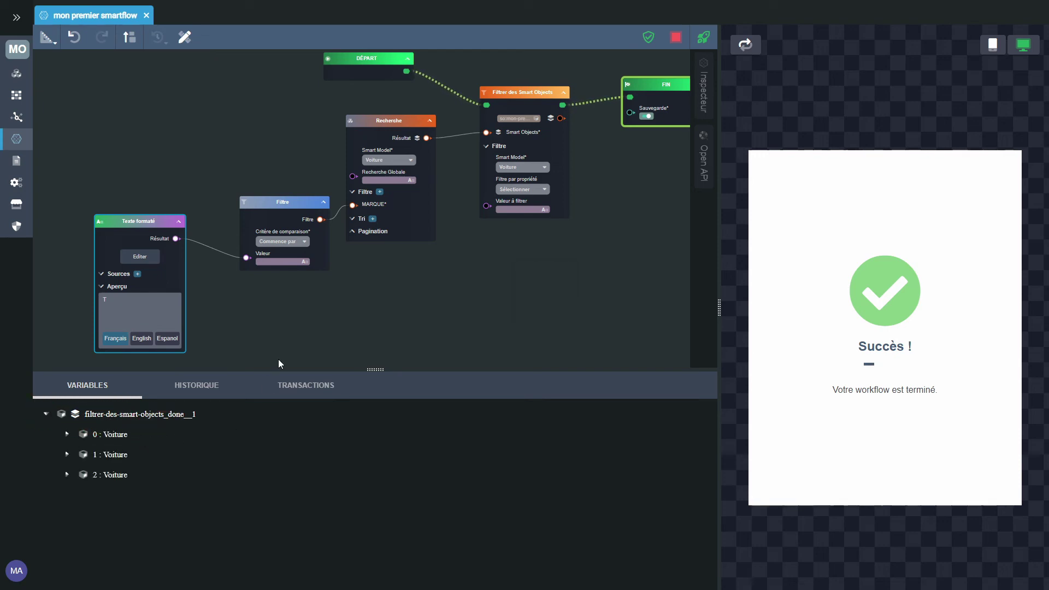
{"action": "left_click", "coordinate": [67, 434]}
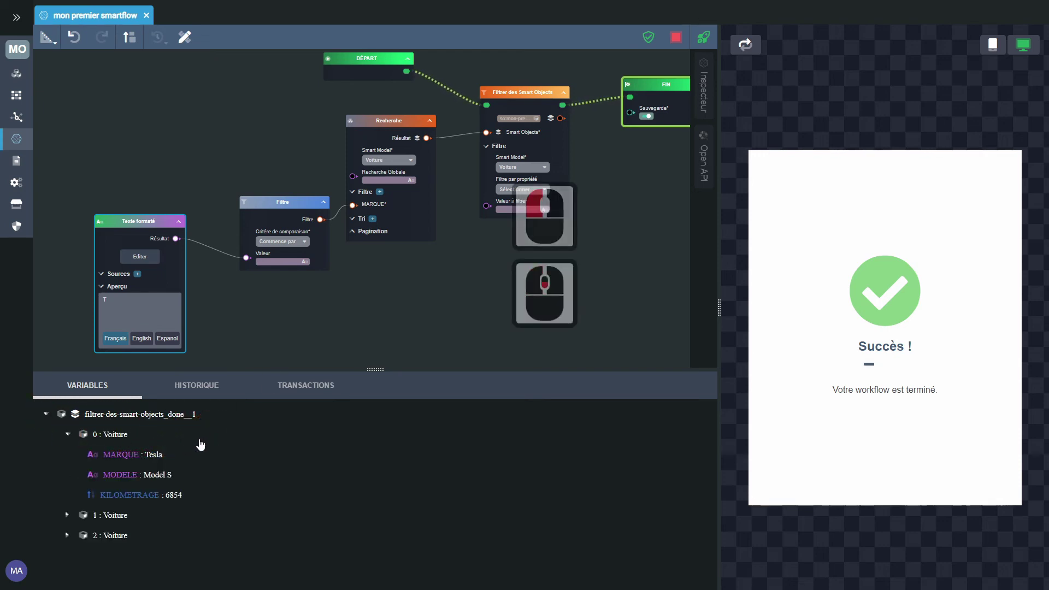
{"action": "left_click", "coordinate": [66, 515]}
{"action": "scroll", "coordinate": [162, 503], "scroll_direction": "down", "scroll_amount": 8}
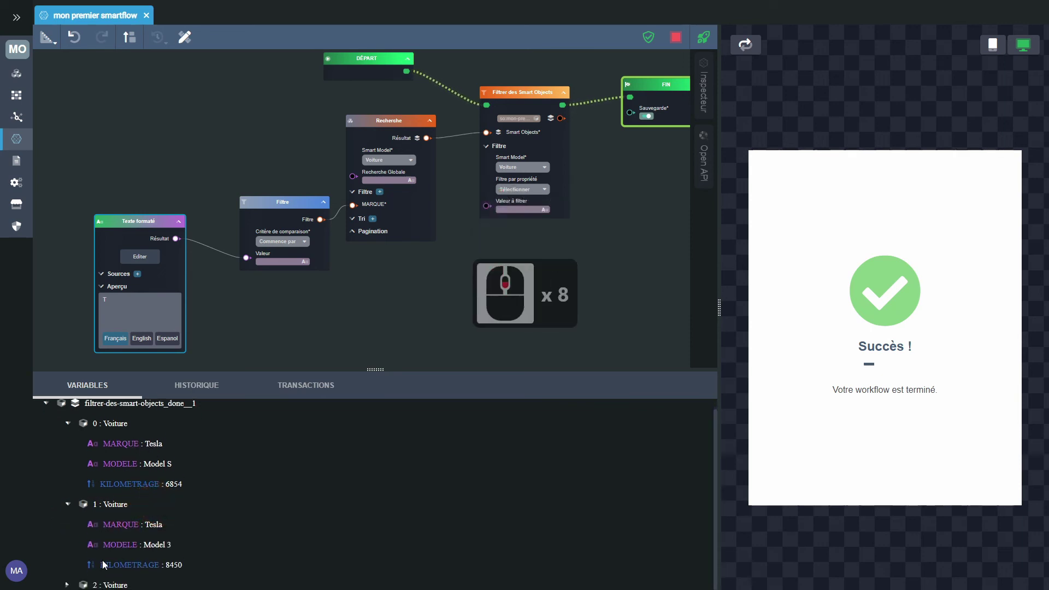
{"action": "scroll", "coordinate": [129, 550], "scroll_direction": "down", "scroll_amount": 5}
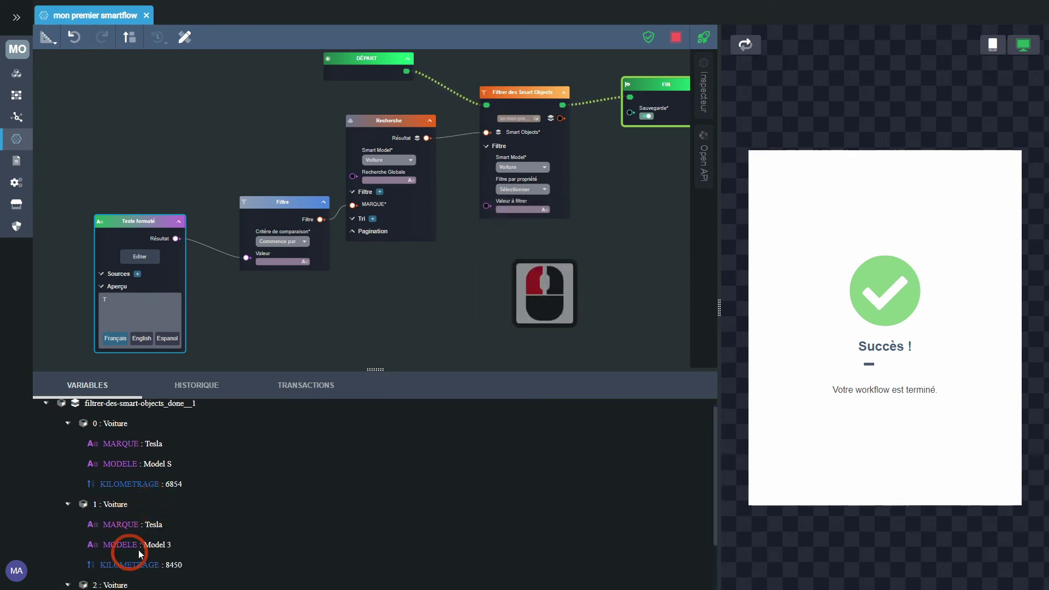
{"action": "left_click", "coordinate": [186, 527]}
{"action": "scroll", "coordinate": [187, 525], "scroll_direction": "down", "scroll_amount": 4}
{"action": "scroll", "coordinate": [188, 520], "scroll_direction": "up", "scroll_amount": 4}
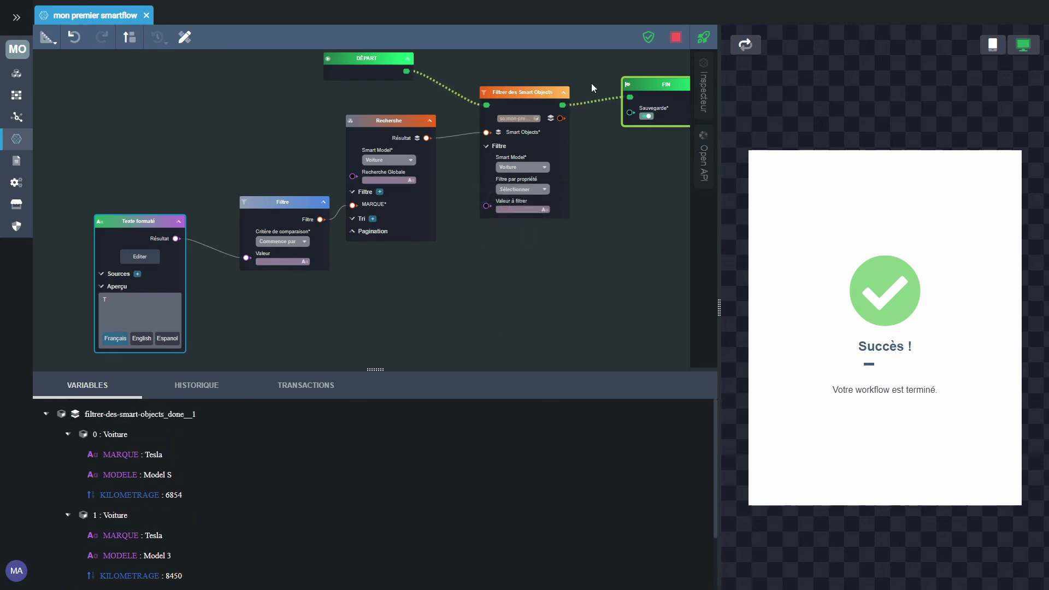
{"action": "left_click", "coordinate": [676, 37]}
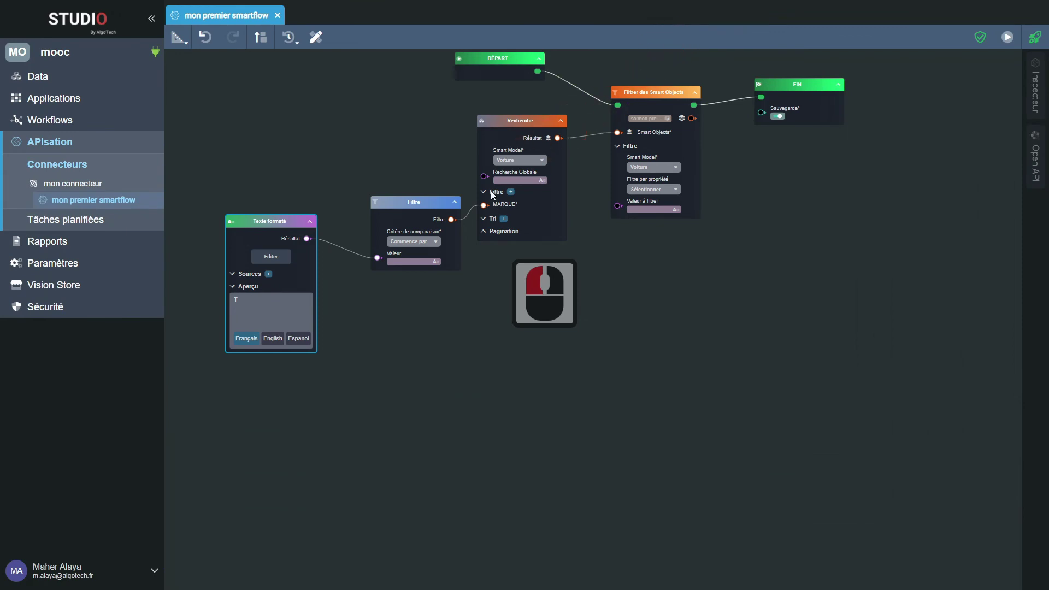
Delete the Texte formaté node and the Filtre node from the canvas
{"action": "left_click", "coordinate": [285, 221]}
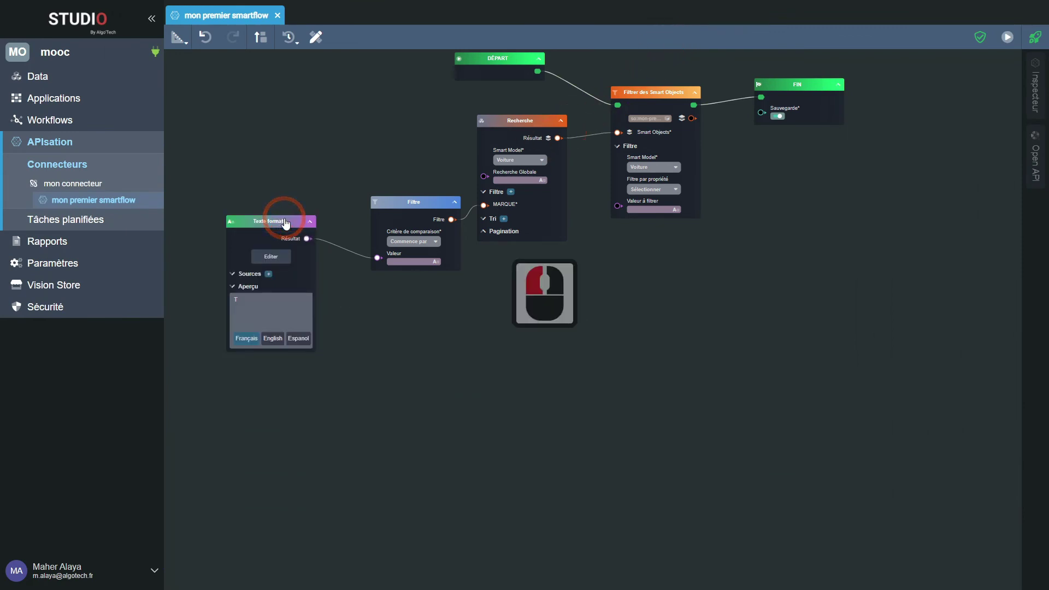
{"action": "key", "text": "Delete"}
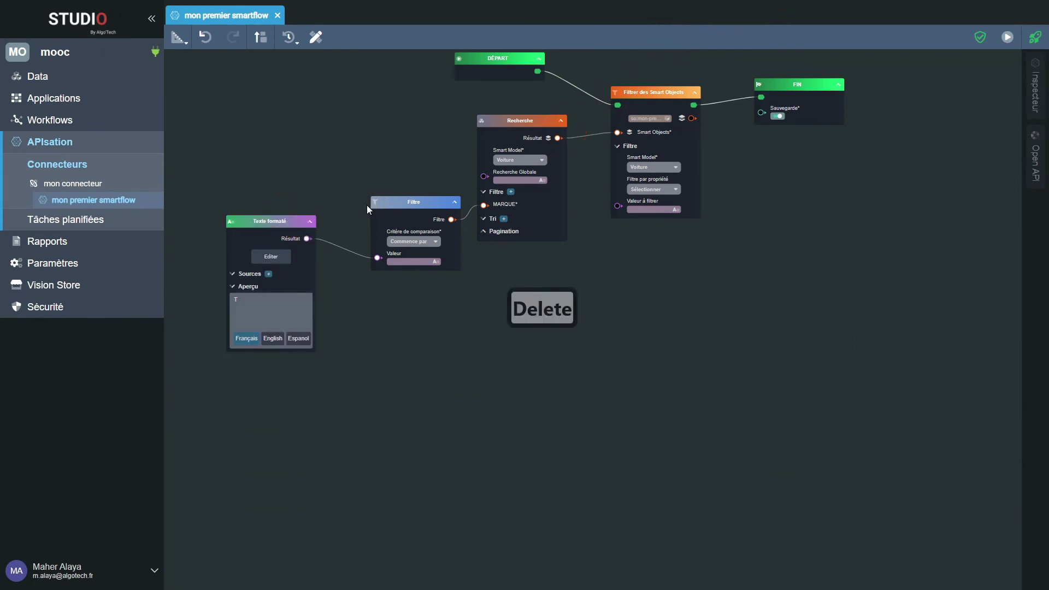
{"action": "key", "text": "Delete"}
{"action": "left_click", "coordinate": [286, 226]}
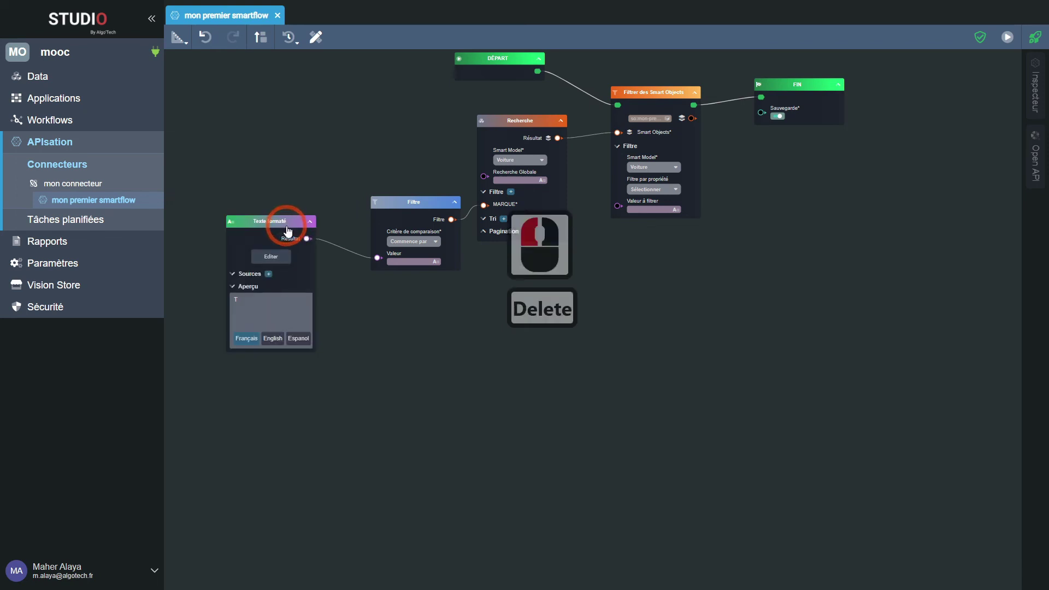
{"action": "left_click_drag", "start_coordinate": [288, 230], "coordinate": [305, 241]}
{"action": "key", "text": "Delete"}
{"action": "left_click", "coordinate": [414, 211]}
{"action": "key", "text": "Delete"}
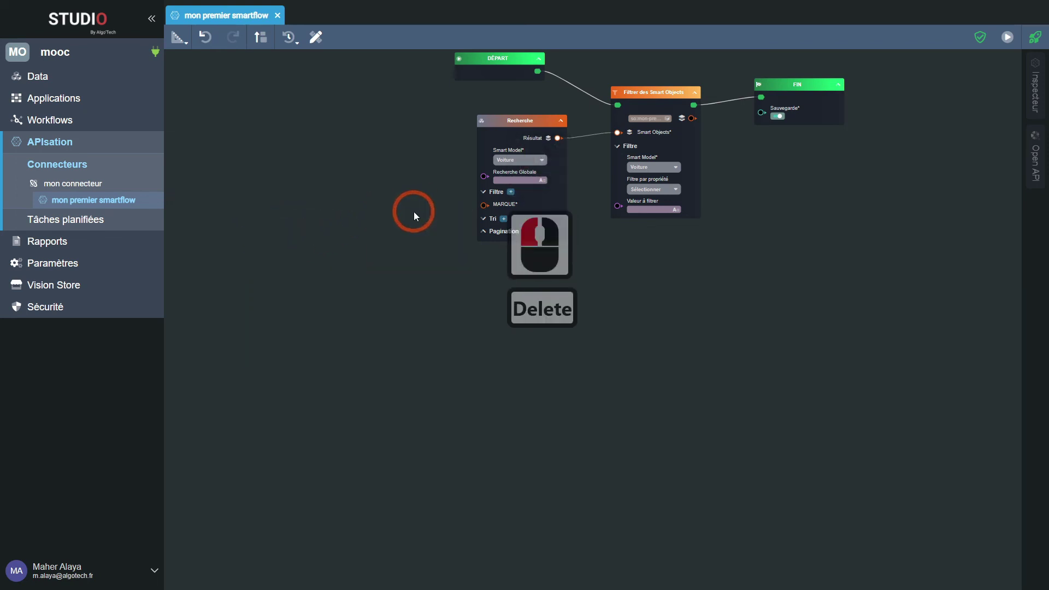
Remove MARQUE from the filter properties of the Recherche node
{"action": "left_click", "coordinate": [510, 192]}
{"action": "left_click", "coordinate": [491, 241]}
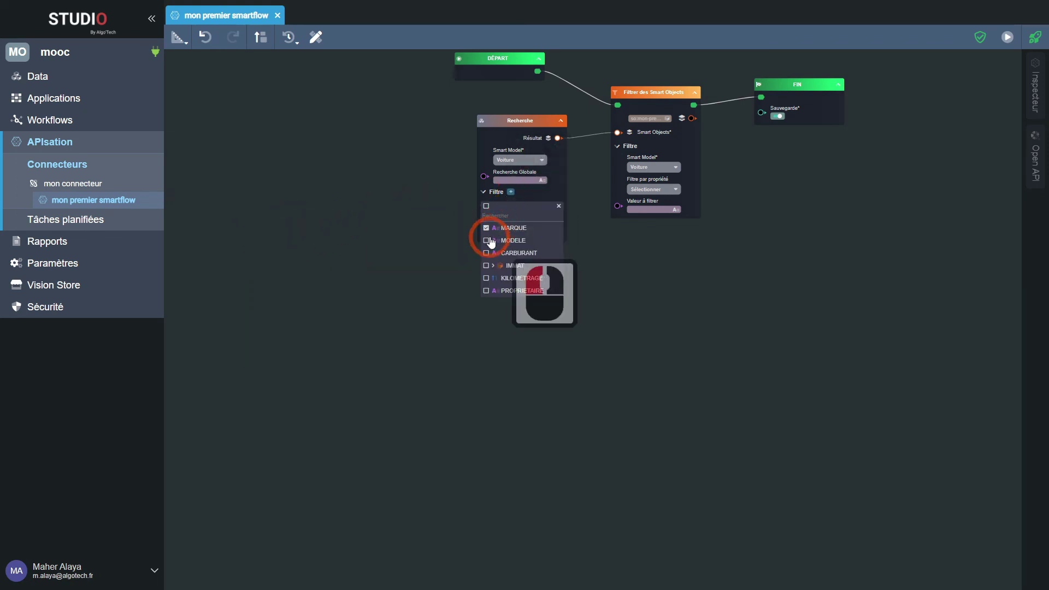
{"action": "left_click", "coordinate": [487, 227]}
{"action": "left_click", "coordinate": [562, 207]}
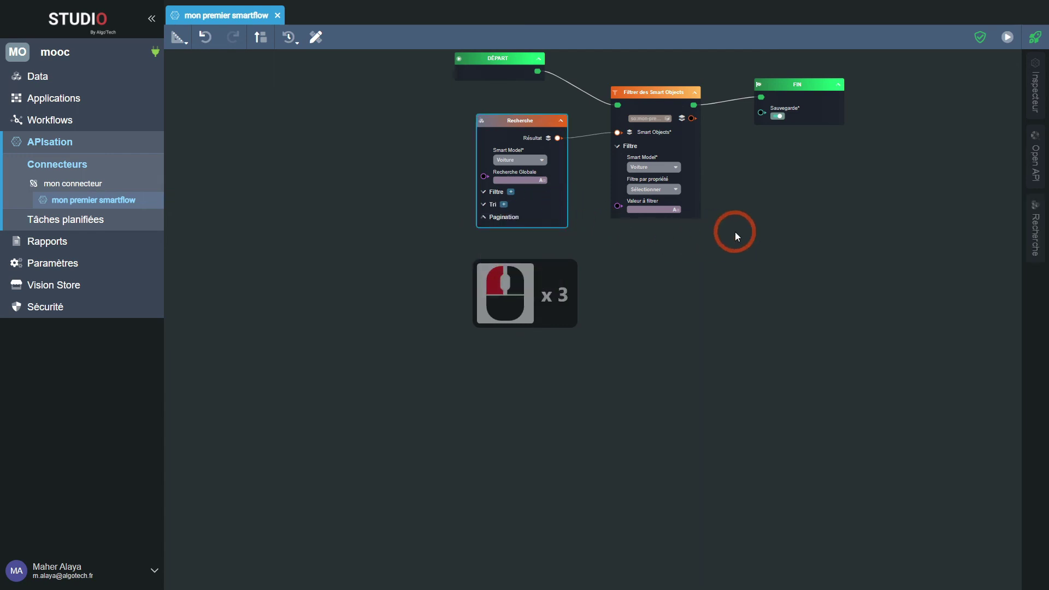
{"action": "left_click_drag", "start_coordinate": [735, 232], "coordinate": [670, 323]}
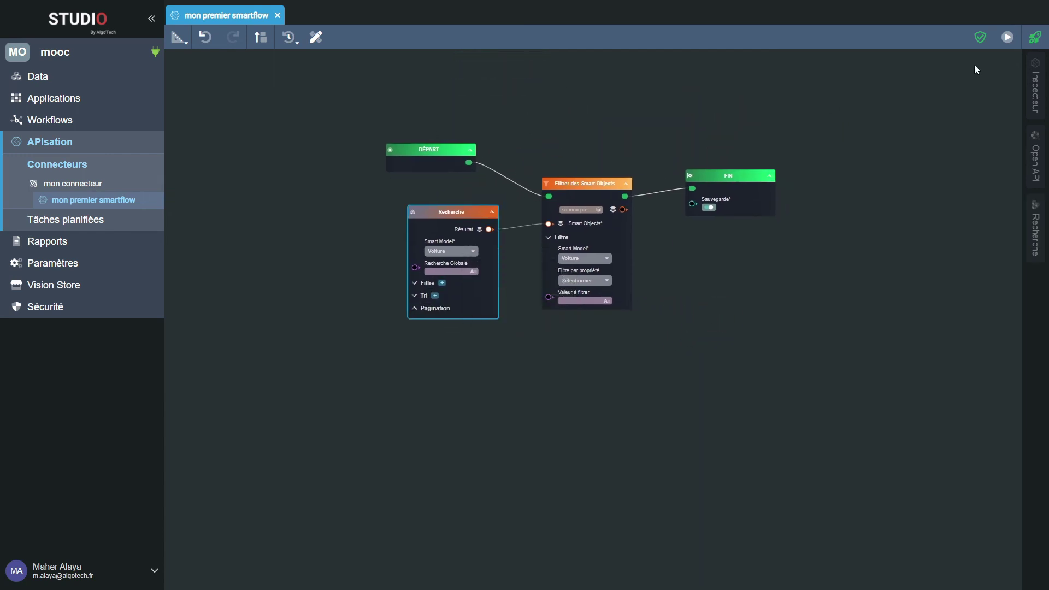
Run the smartflow and expand its Filtrer des Smart Objects output variable to review the list of Voiture objects
{"action": "left_click", "coordinate": [1006, 37]}
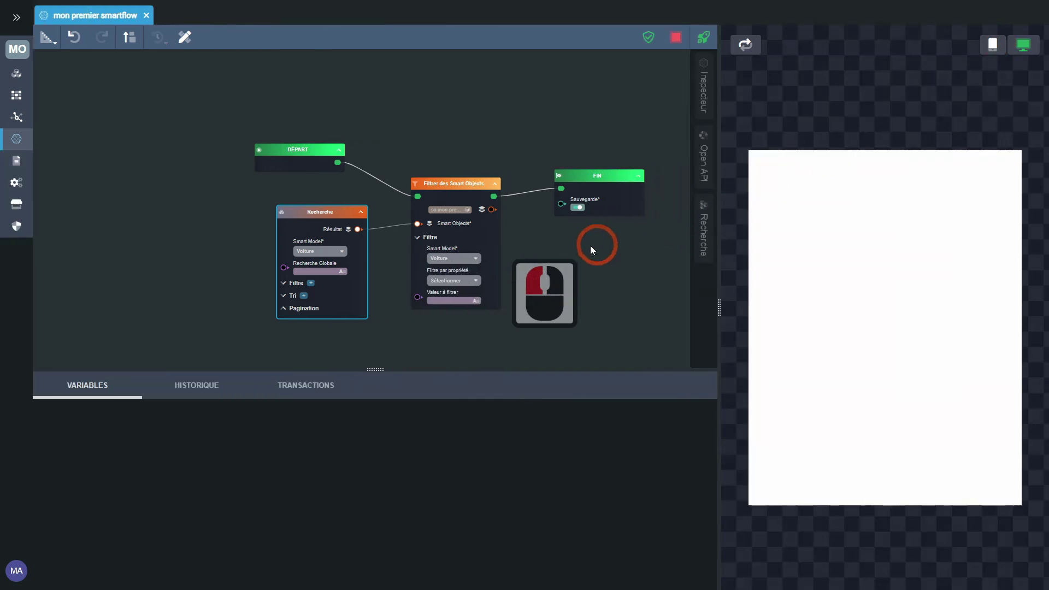
{"action": "left_click_drag", "start_coordinate": [166, 356], "coordinate": [246, 303]}
{"action": "left_click", "coordinate": [87, 414]}
{"action": "left_click", "coordinate": [66, 434]}
{"action": "scroll", "coordinate": [145, 458], "scroll_direction": "down", "scroll_amount": 12}
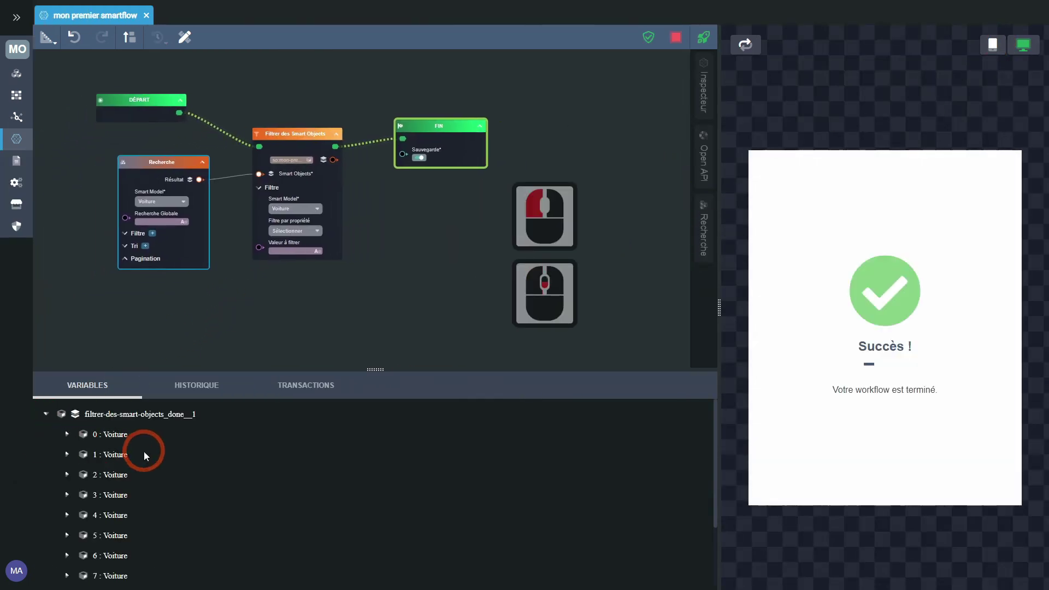
{"action": "scroll", "coordinate": [158, 502], "scroll_direction": "up", "scroll_amount": 6}
{"action": "scroll", "coordinate": [69, 461], "scroll_direction": "up", "scroll_amount": 4}
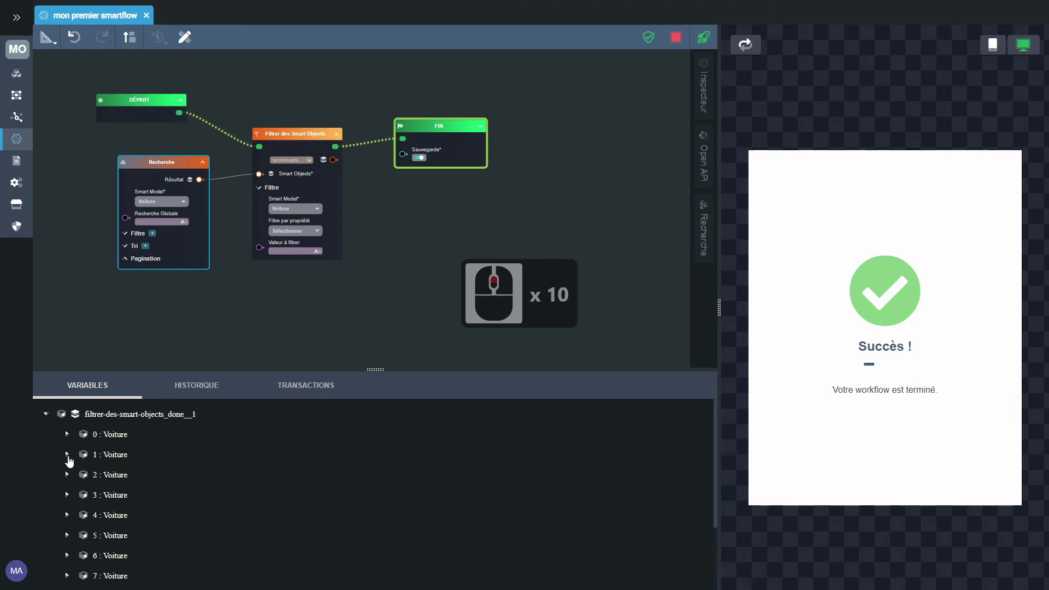
Examine the properties of the first three Voiture objects in the output variable
{"action": "left_click", "coordinate": [68, 435]}
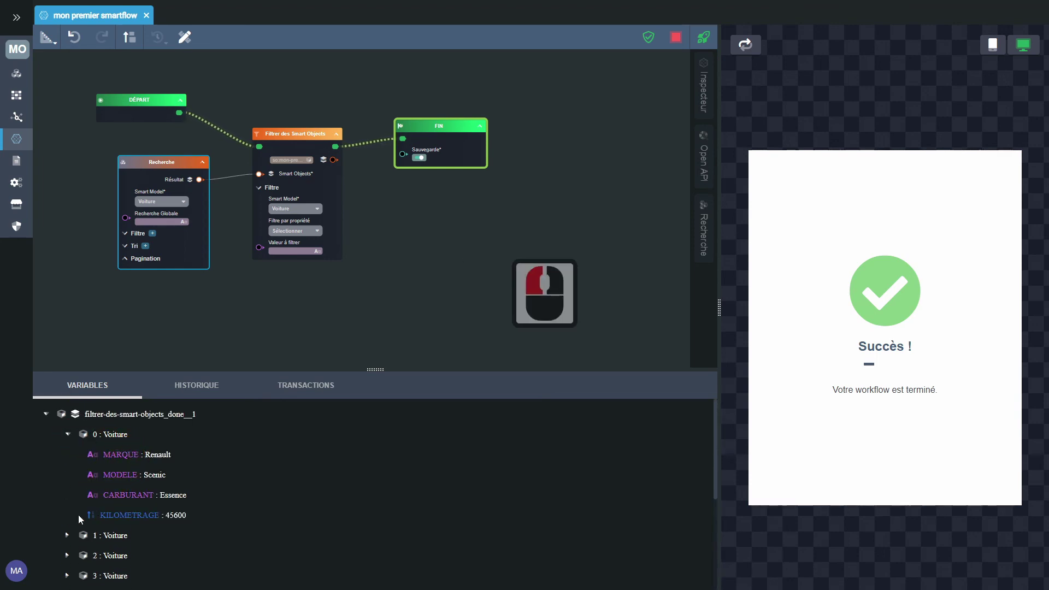
{"action": "left_click", "coordinate": [67, 536]}
{"action": "scroll", "coordinate": [170, 502], "scroll_direction": "down", "scroll_amount": 5}
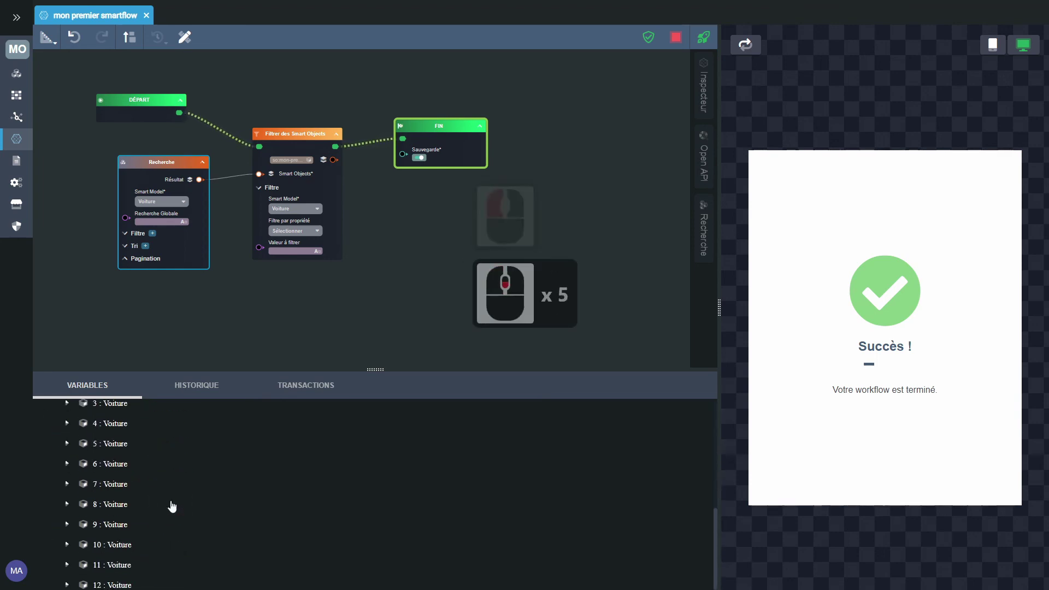
{"action": "scroll", "coordinate": [97, 463], "scroll_direction": "up", "scroll_amount": 2}
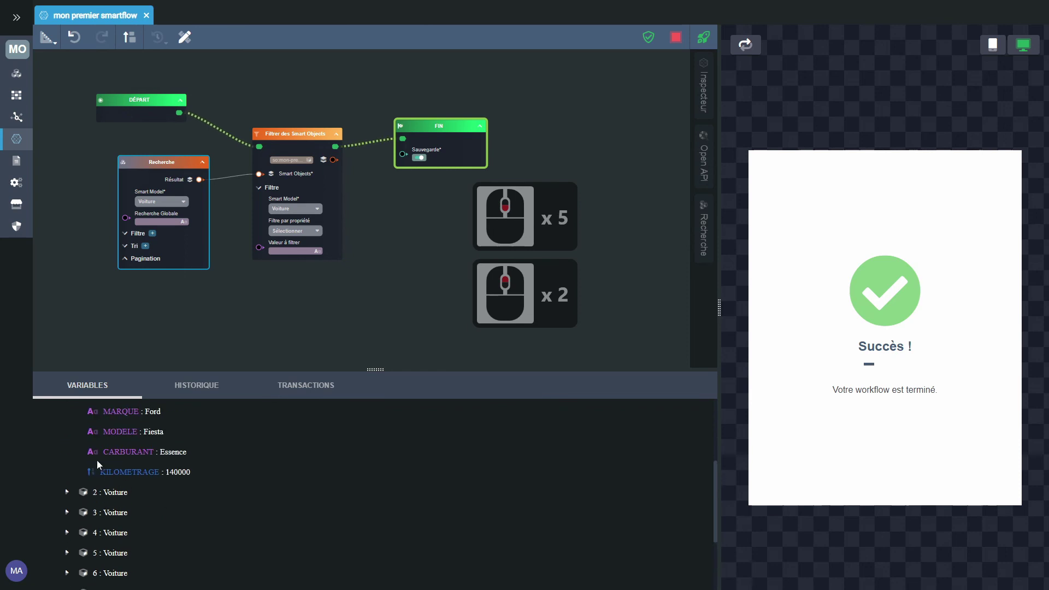
{"action": "left_click", "coordinate": [67, 491]}
{"action": "scroll", "coordinate": [188, 497], "scroll_direction": "down", "scroll_amount": 2}
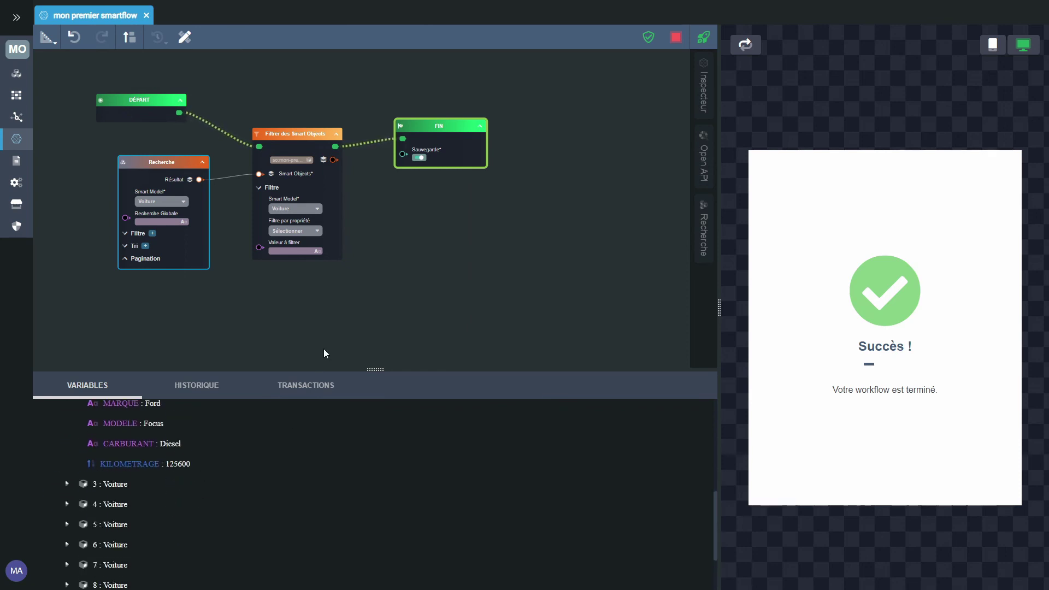
{"action": "left_click_drag", "start_coordinate": [394, 328], "coordinate": [421, 335]}
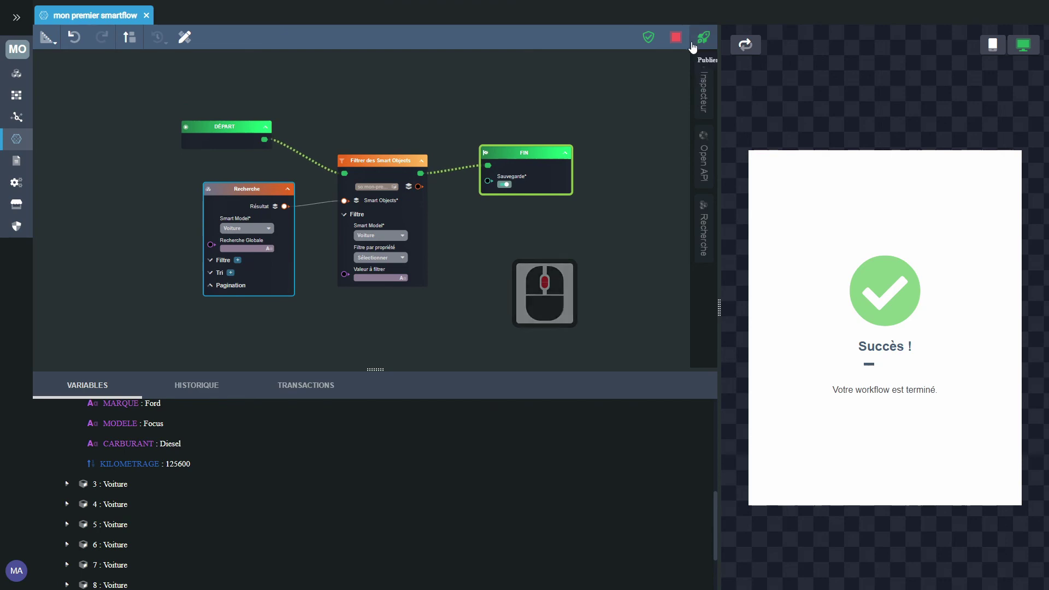